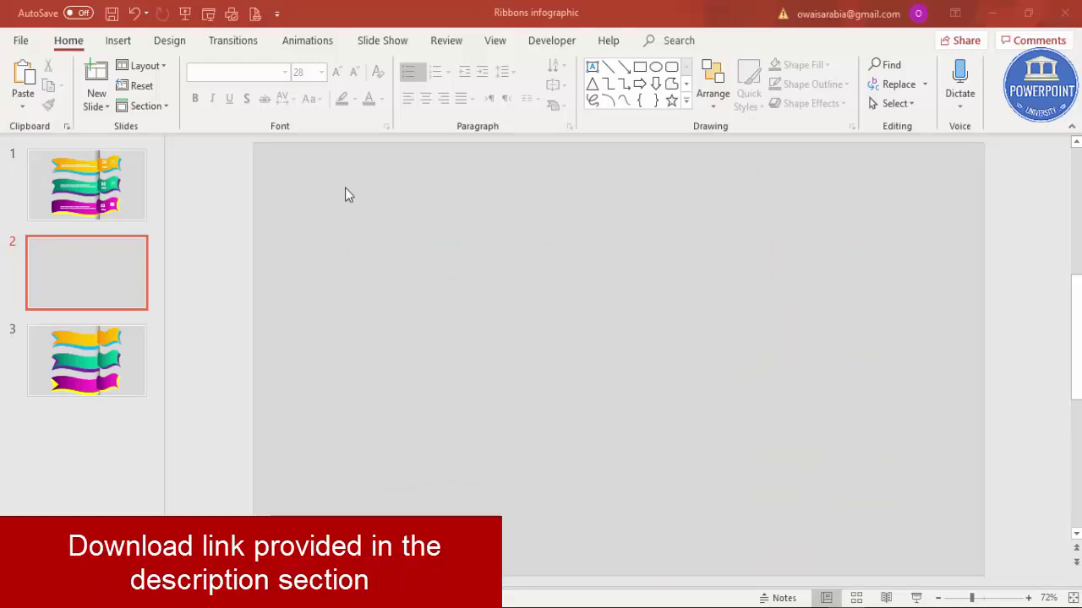
- Draw a tall rectangle over the right side of slide 2
click(118, 40)
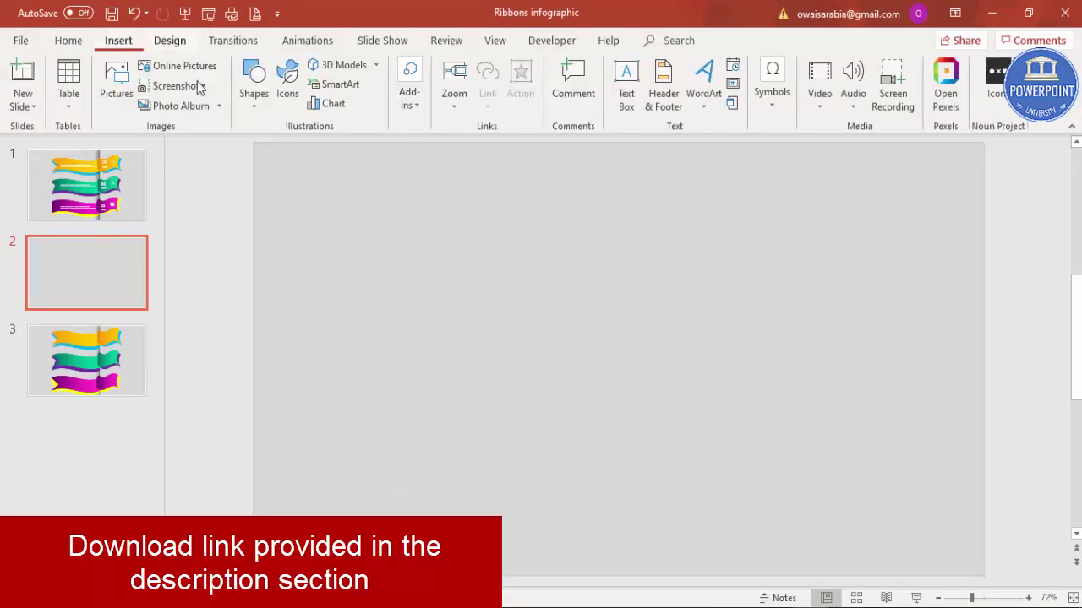
click(254, 110)
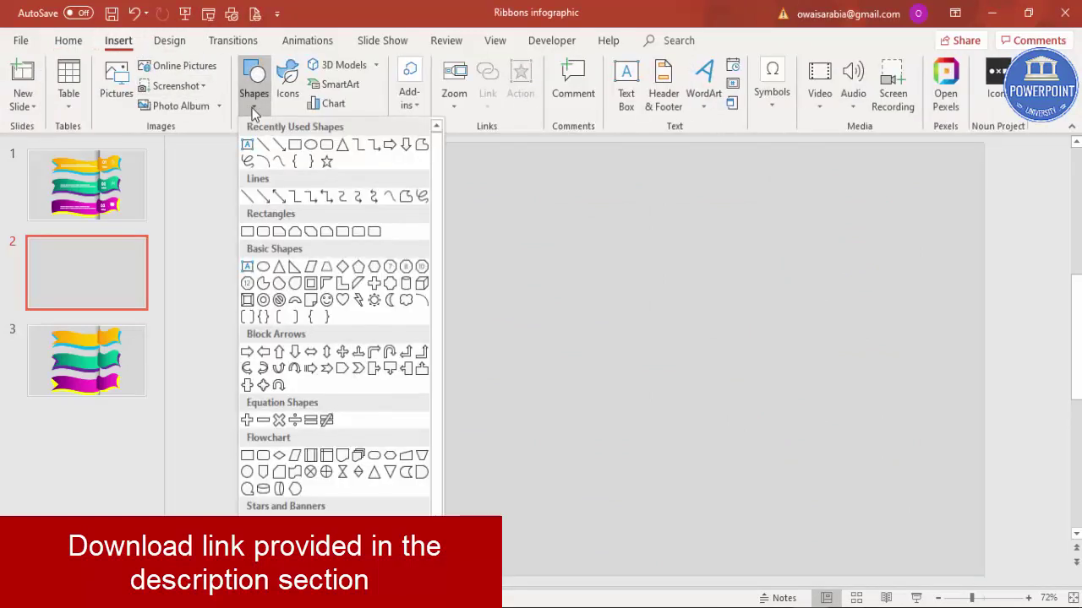
click(247, 232)
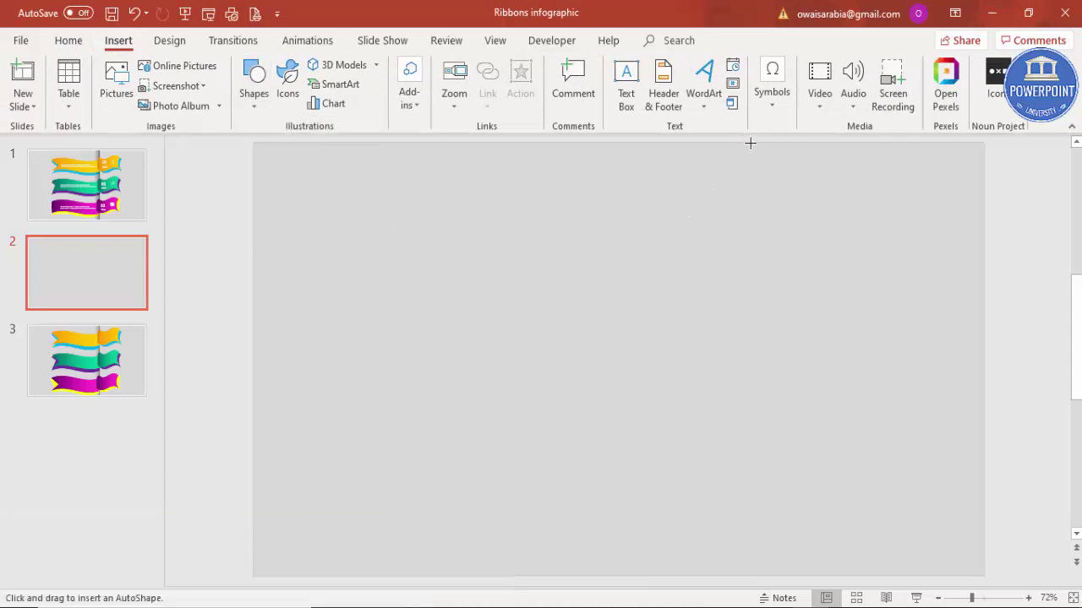
drag(747, 142, 984, 576)
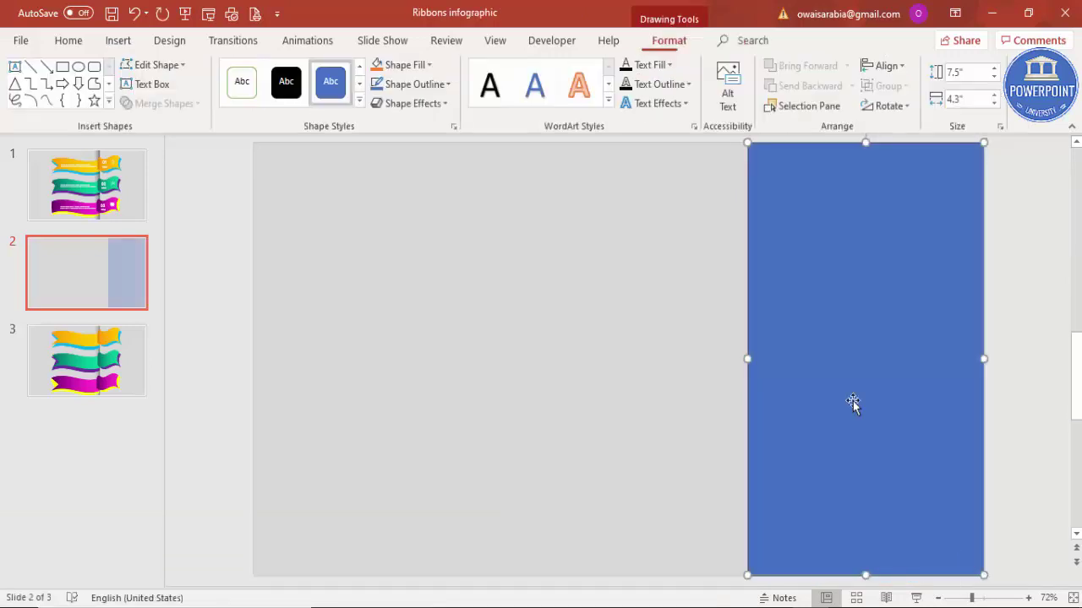
- Remove the rectangle's outline and fill it grey
click(444, 84)
click(417, 265)
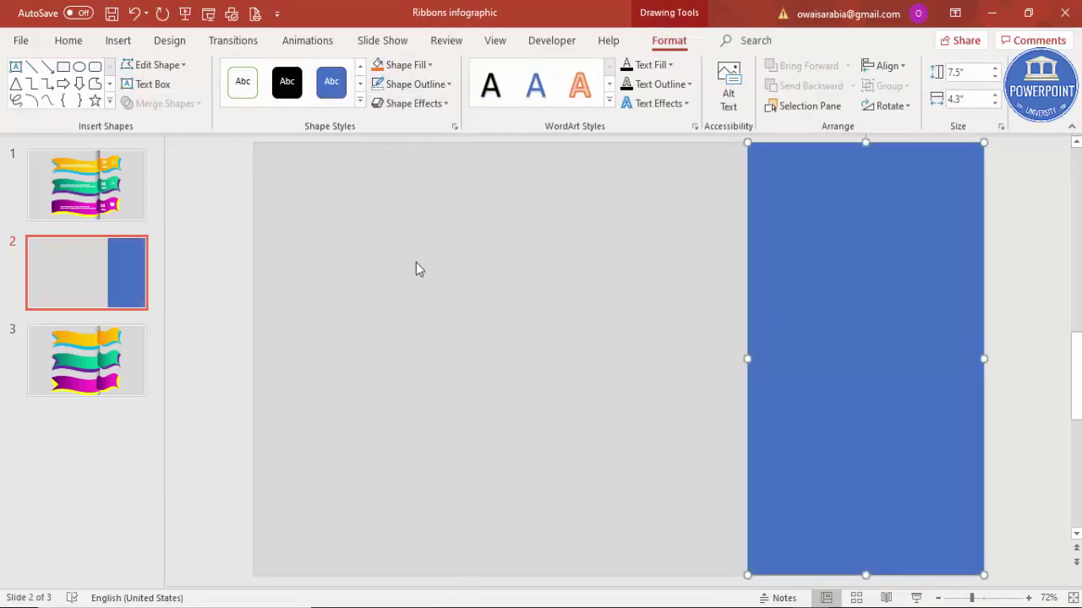
click(418, 65)
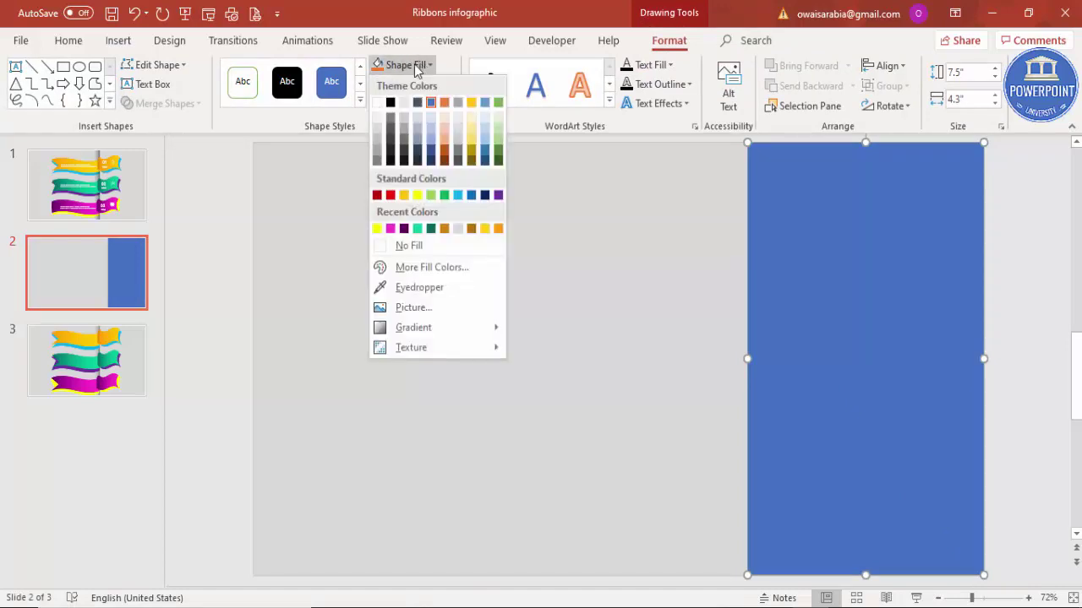
click(378, 145)
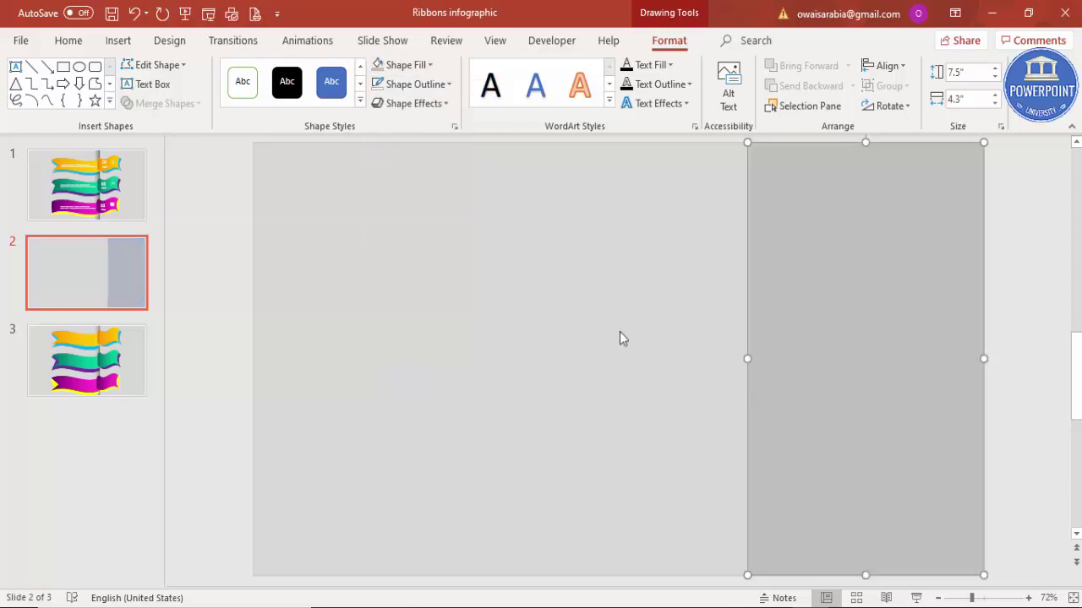
key(Escape)
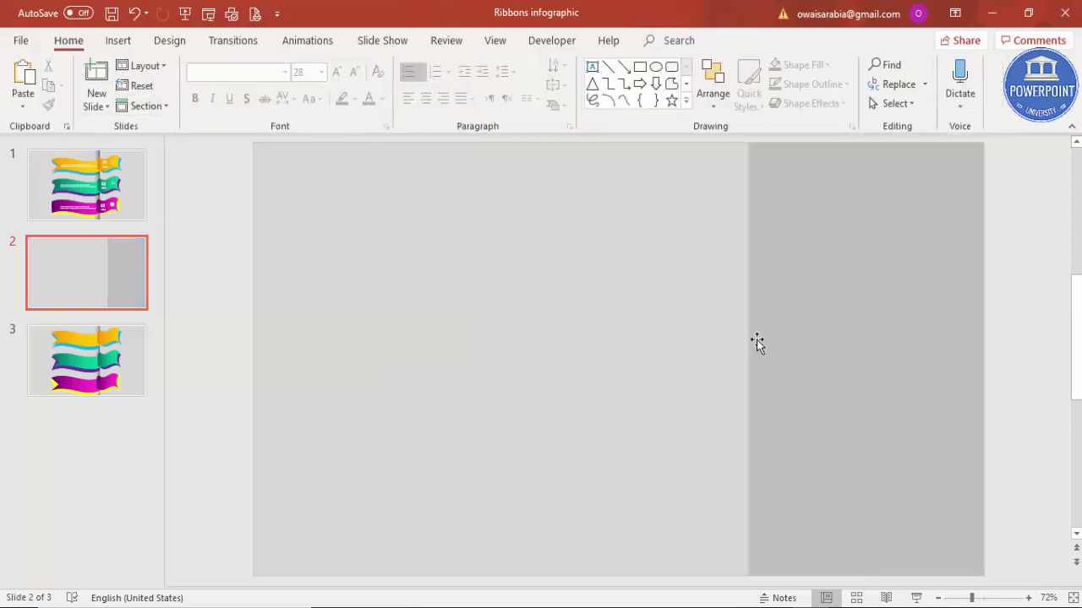
- Widen the grey panel slightly further to the left
click(752, 361)
drag(751, 361, 727, 363)
click(647, 331)
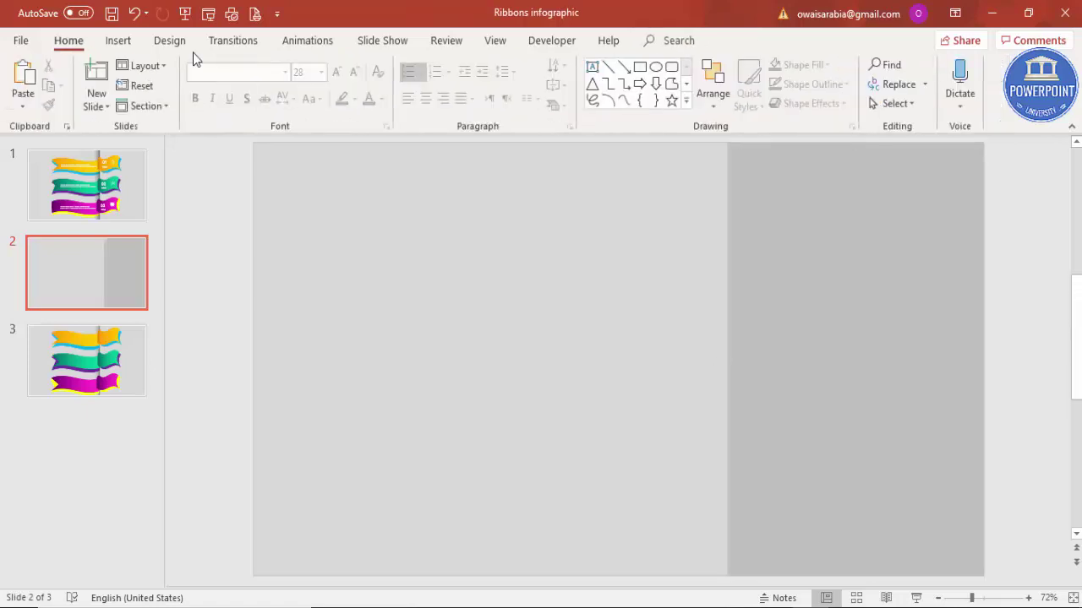
click(119, 44)
click(254, 94)
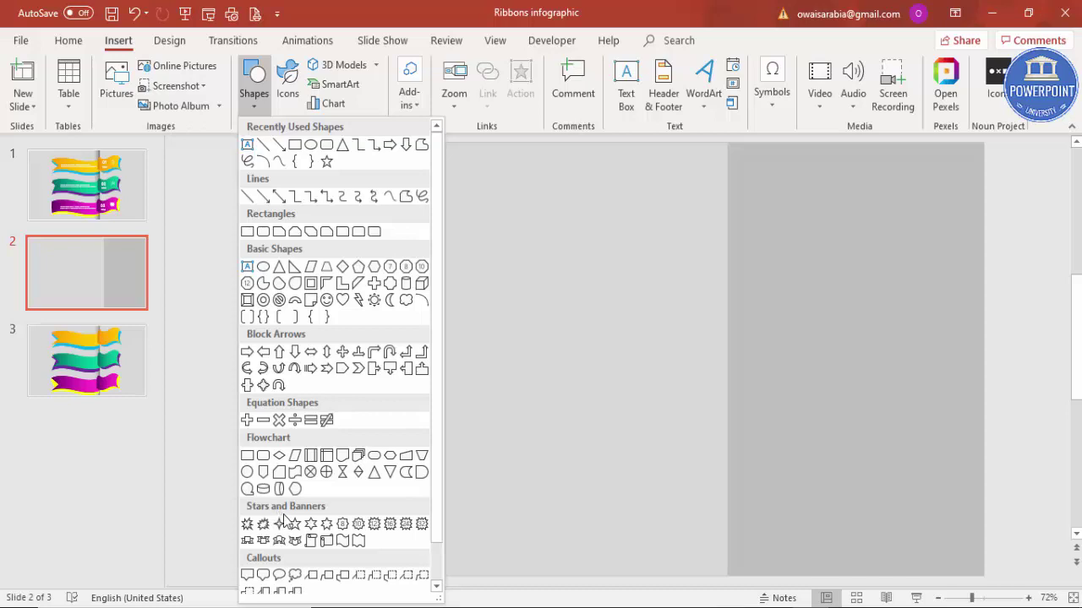
- Draw a wide outline-free blue wave shape left of the grey panel
click(342, 542)
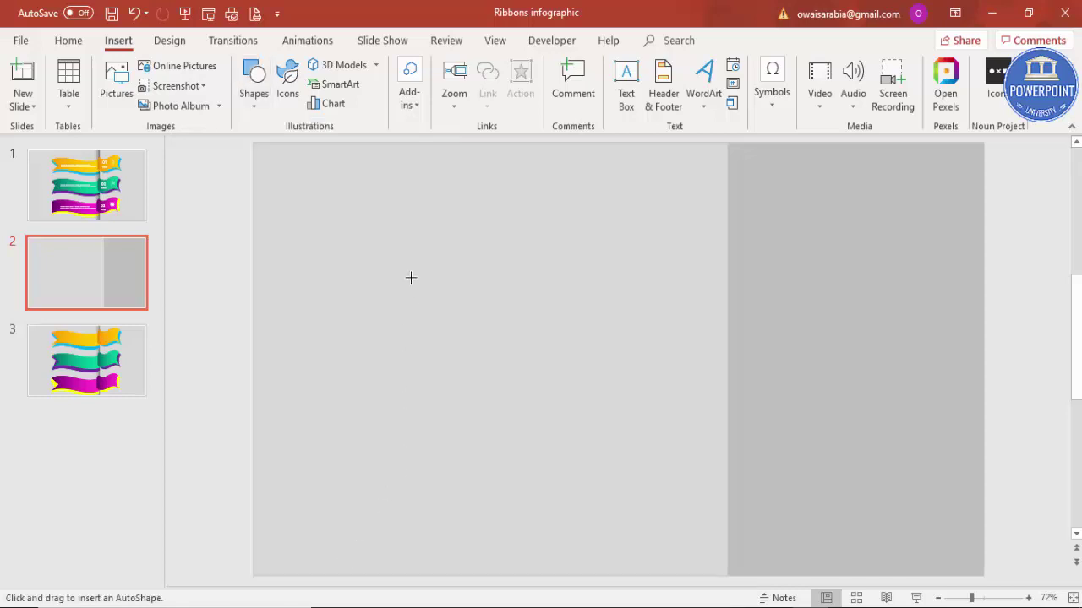
drag(471, 204, 724, 303)
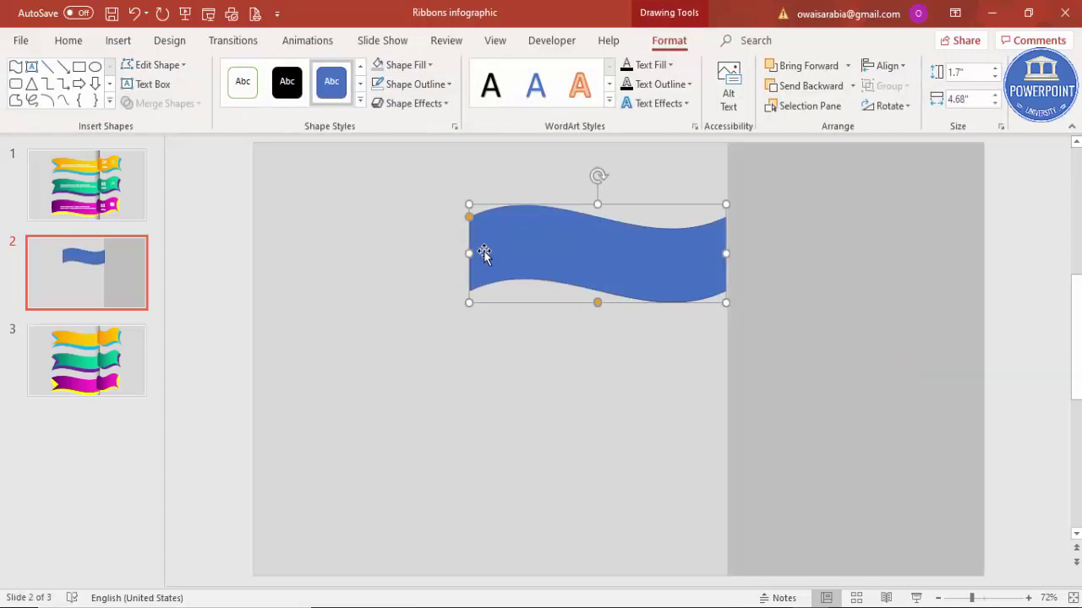
drag(470, 254, 392, 253)
drag(615, 276, 616, 265)
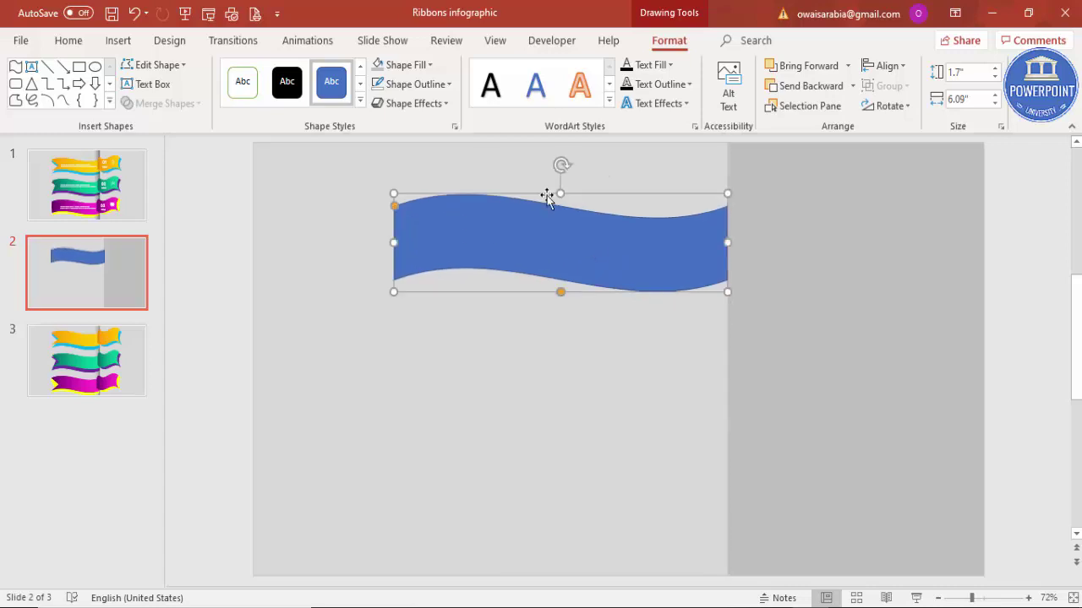
click(432, 84)
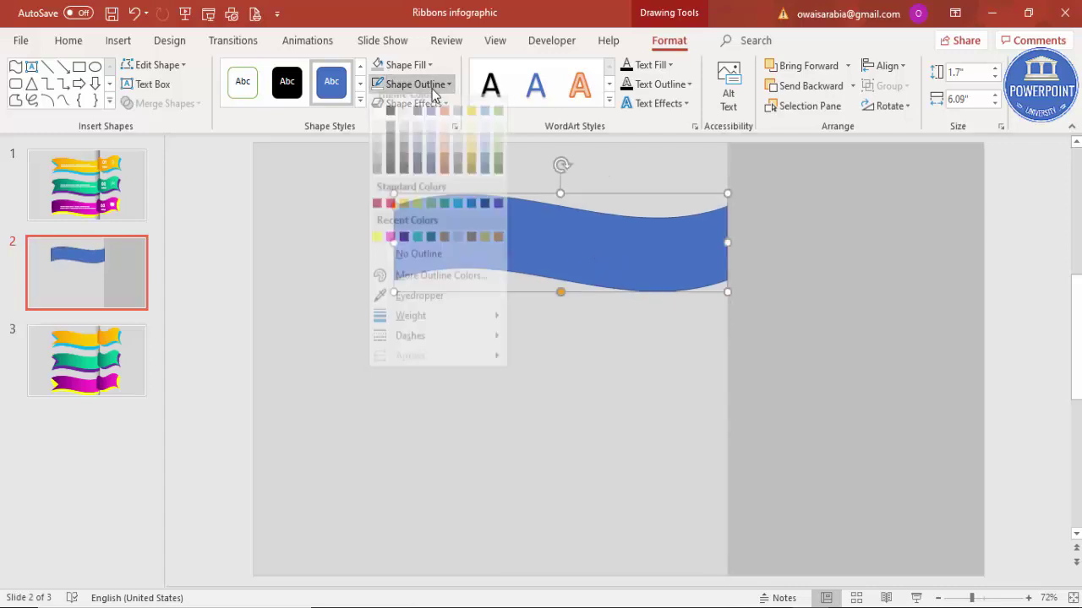
click(433, 266)
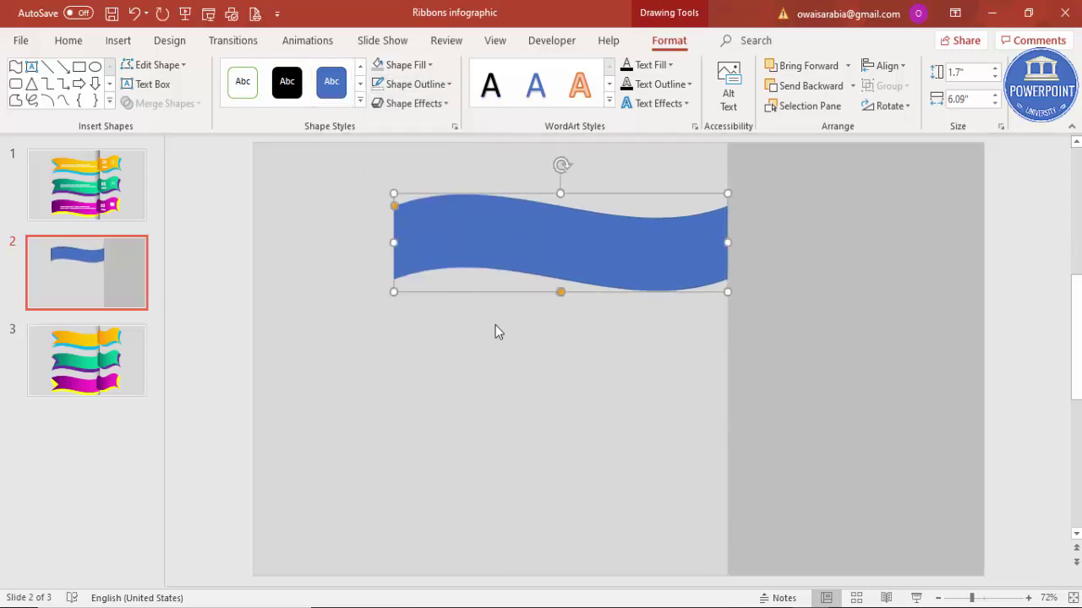
click(576, 381)
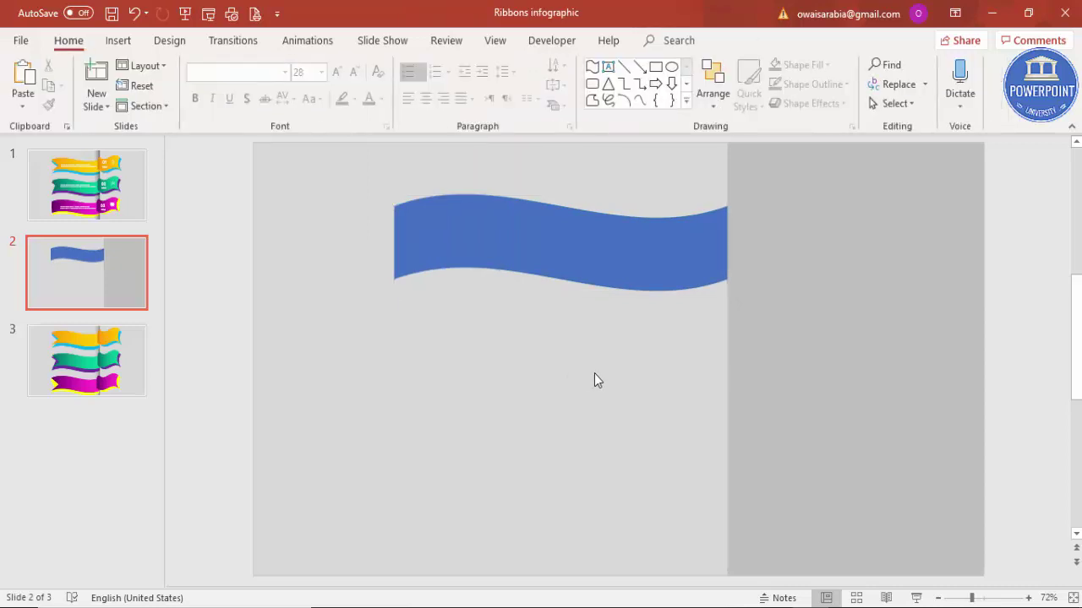
- Duplicate the wave, narrow it to 2.7 inches, butt it against the right end, fill dark grey
click(531, 230)
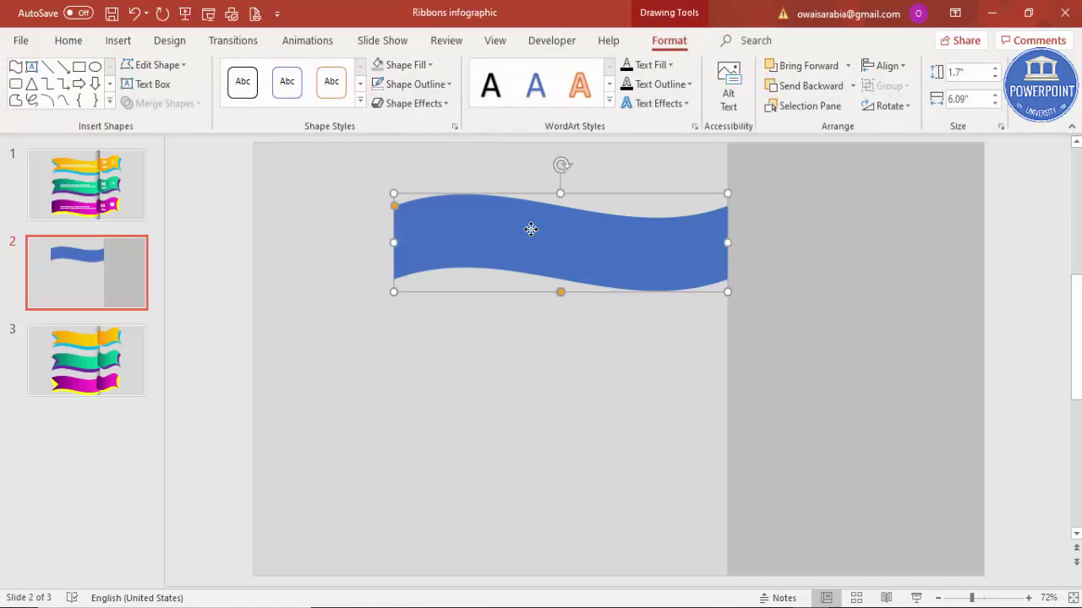
drag(530, 230, 550, 336)
drag(414, 348, 598, 348)
drag(707, 335, 834, 217)
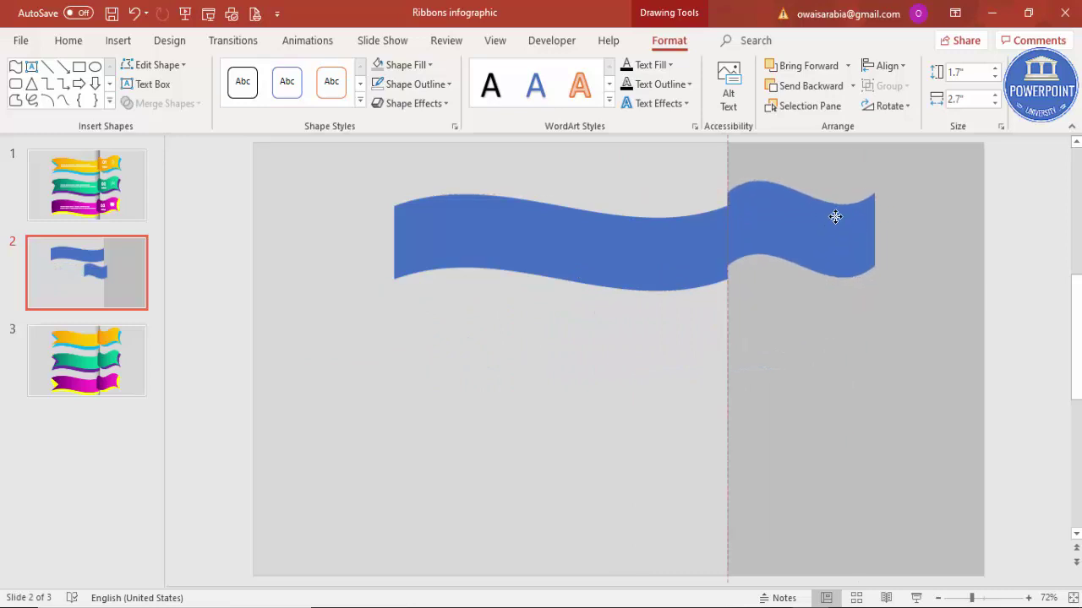
drag(835, 217, 835, 217)
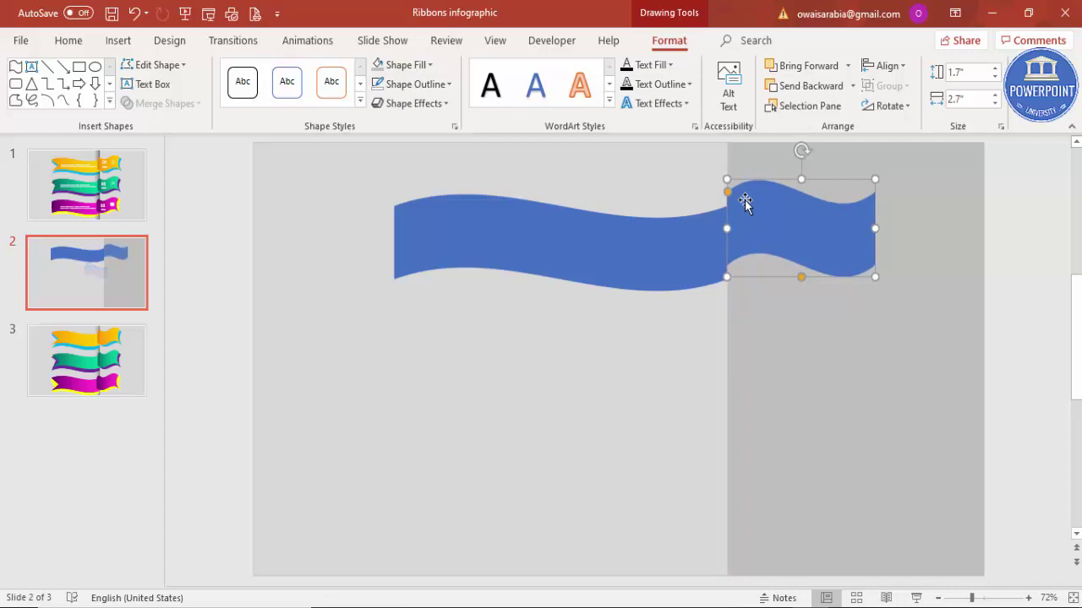
click(407, 65)
click(401, 140)
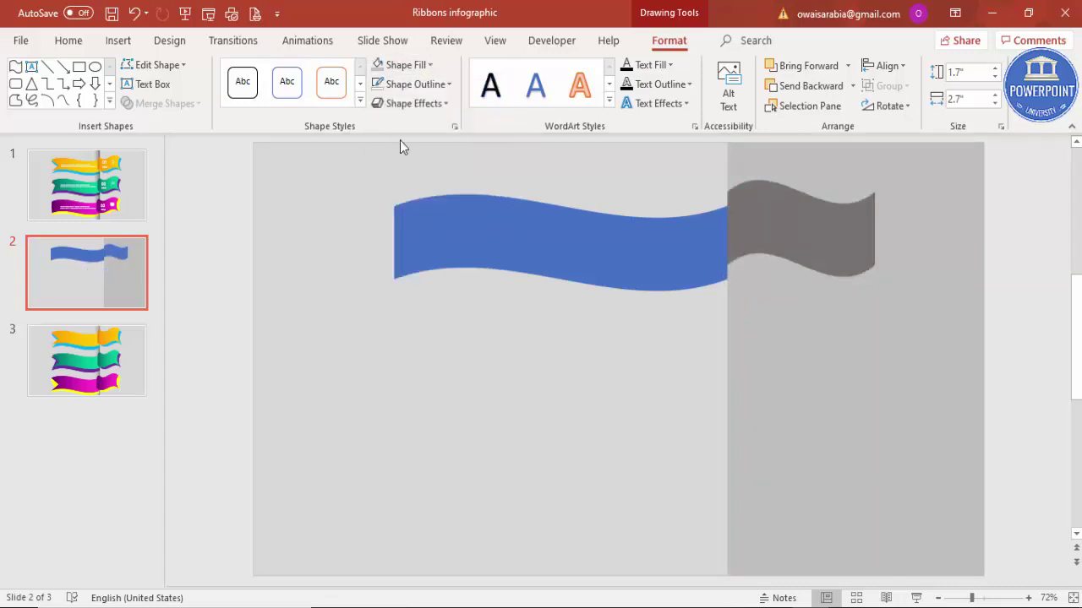
click(462, 333)
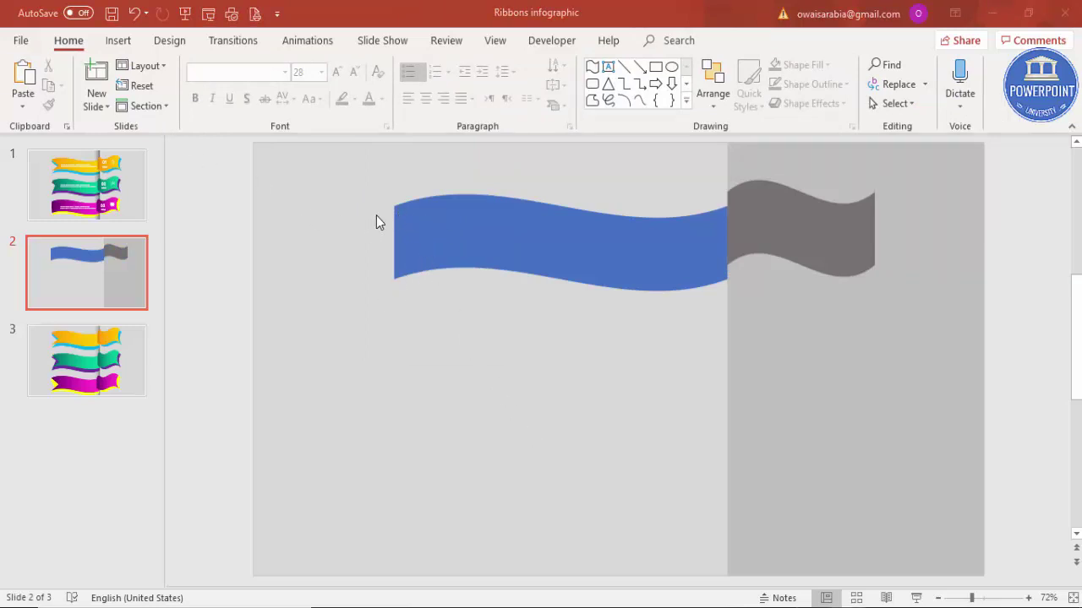
- Draw an outline-free dark navy triangle at the ribbon's left end
click(119, 41)
click(255, 93)
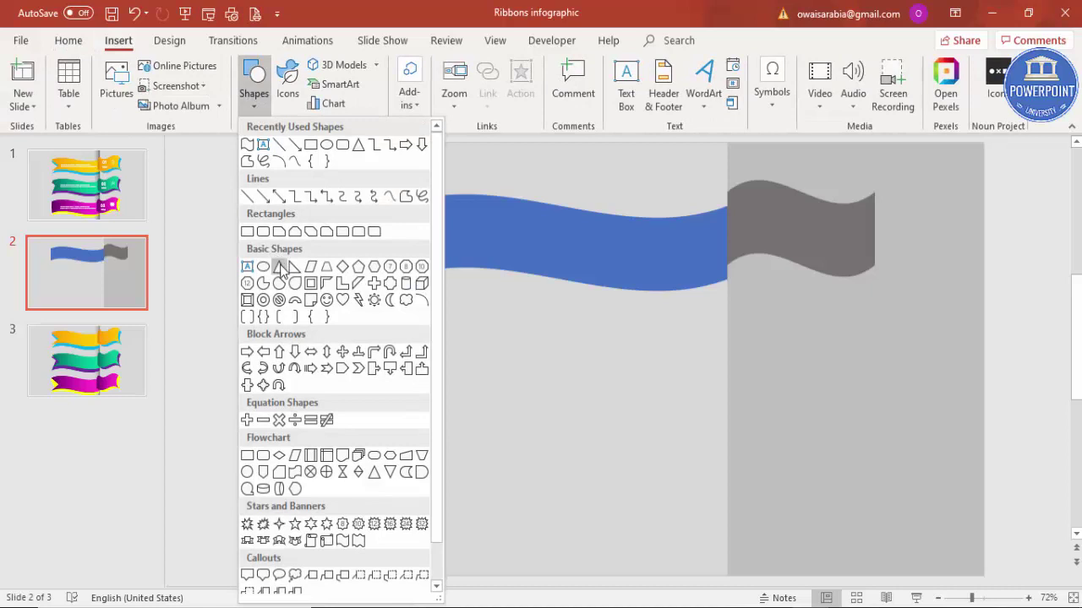
click(282, 269)
drag(320, 211, 399, 279)
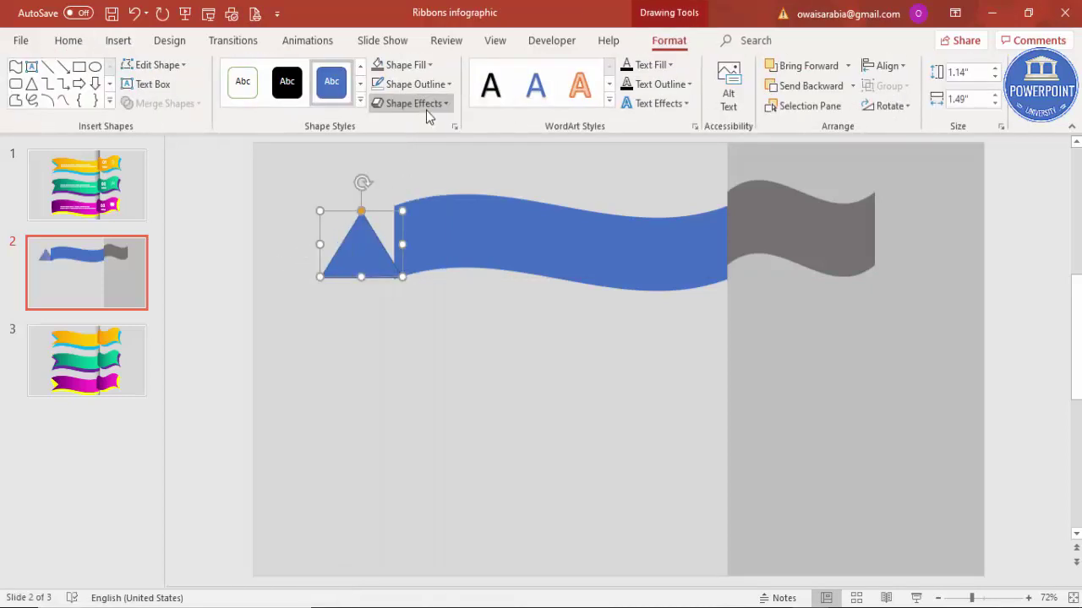
click(404, 65)
click(417, 150)
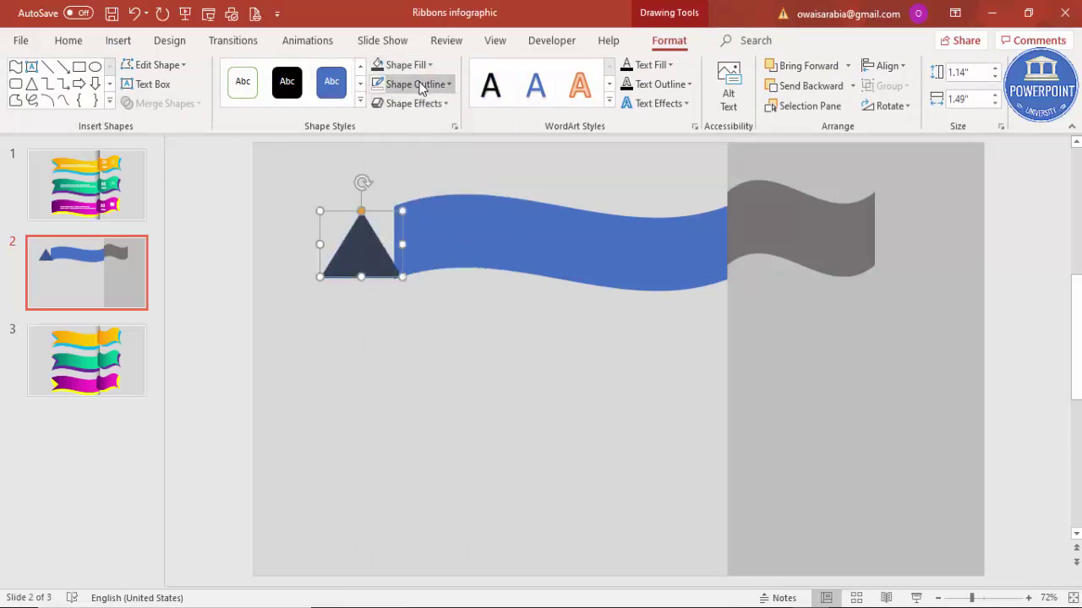
click(415, 85)
click(414, 265)
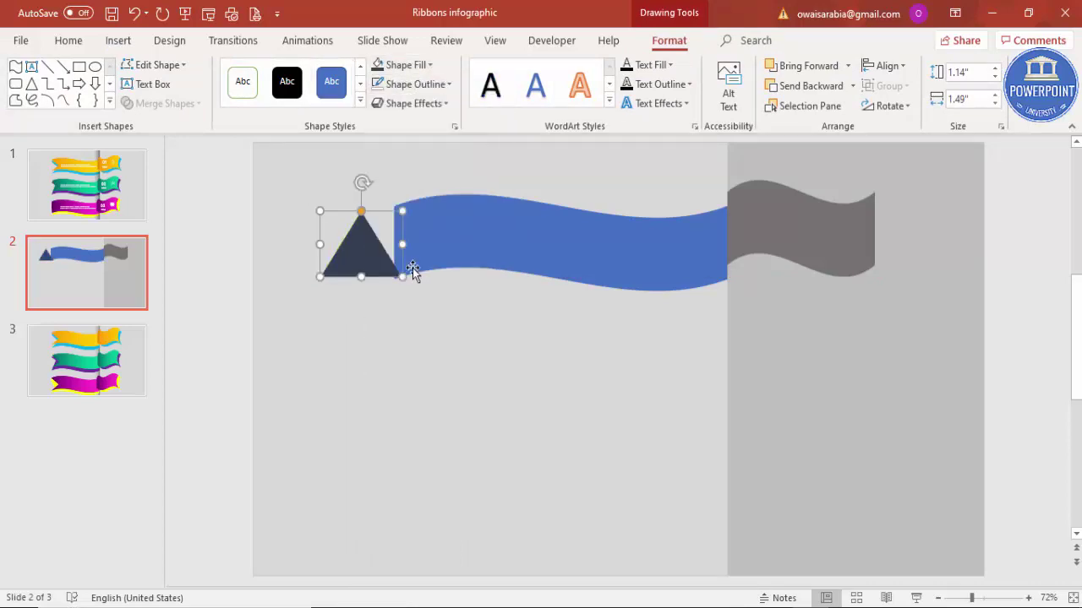
- Rotate the triangle to point right and fit it flush into the ribbon's left edge
drag(362, 180, 425, 242)
drag(349, 241, 406, 250)
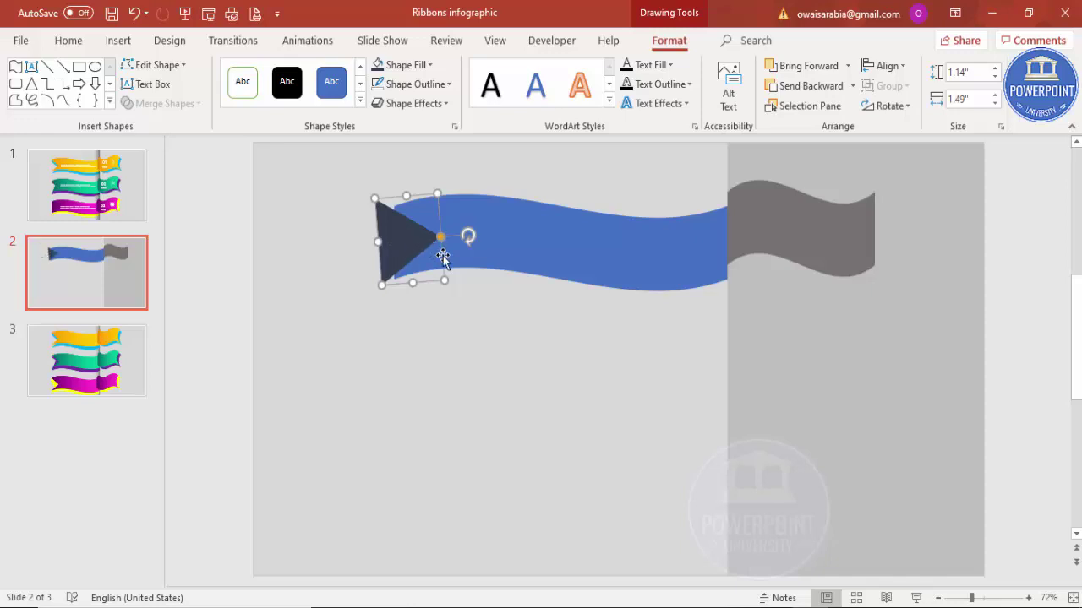
drag(445, 281, 405, 254)
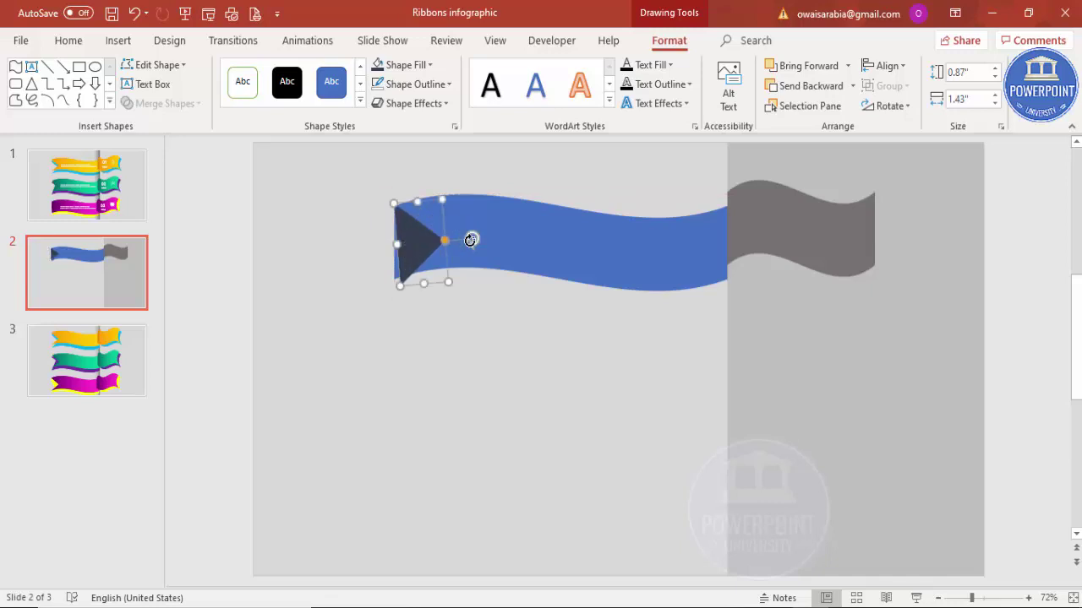
drag(471, 240, 384, 241)
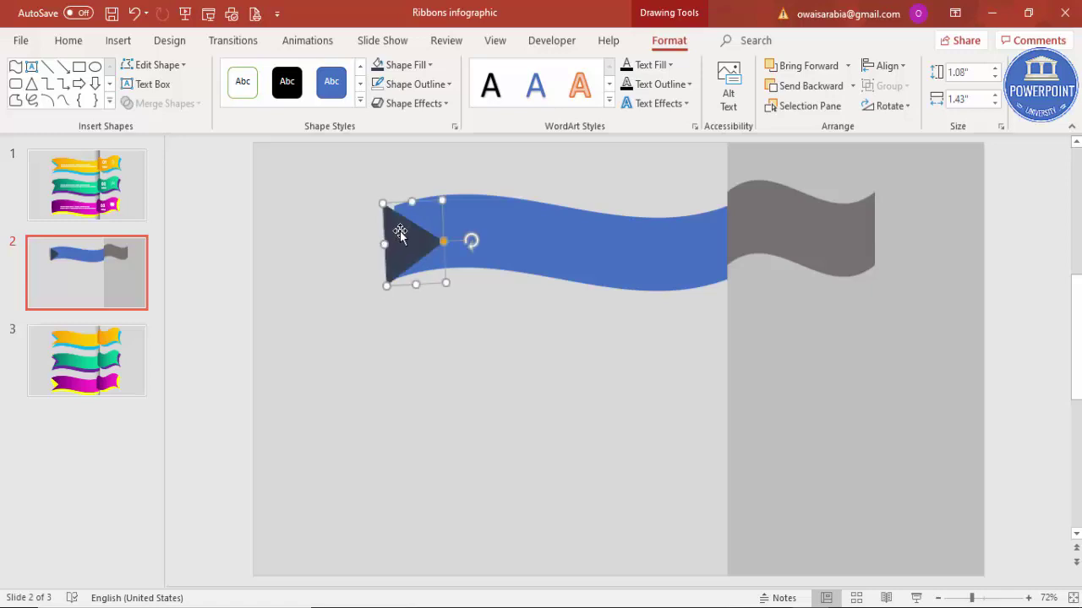
drag(411, 203, 414, 194)
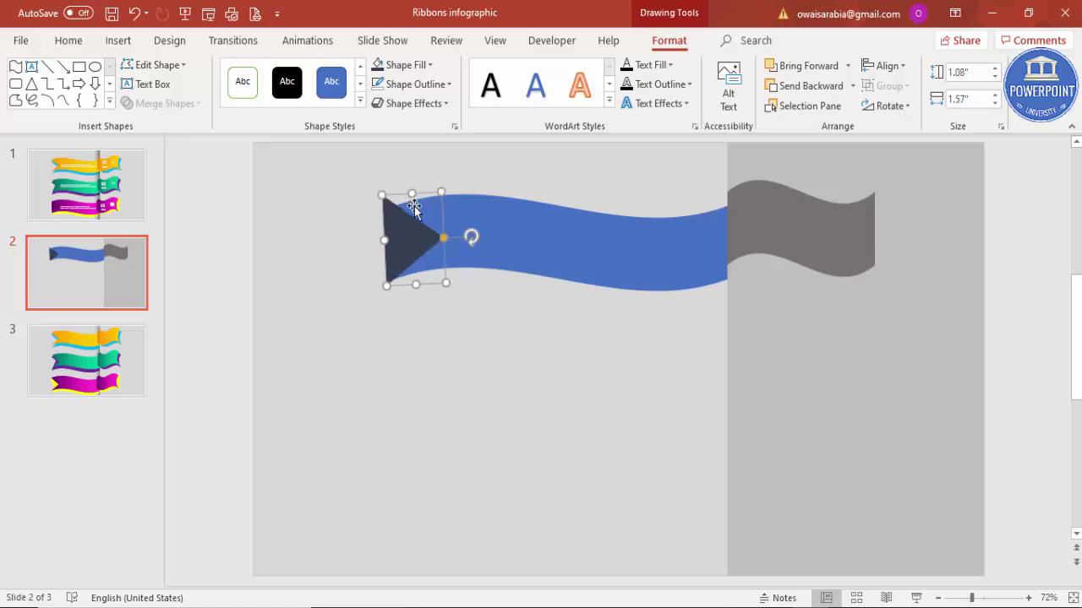
click(451, 318)
- Subtract the triangle from the blue ribbon with Merge Shapes
click(505, 246)
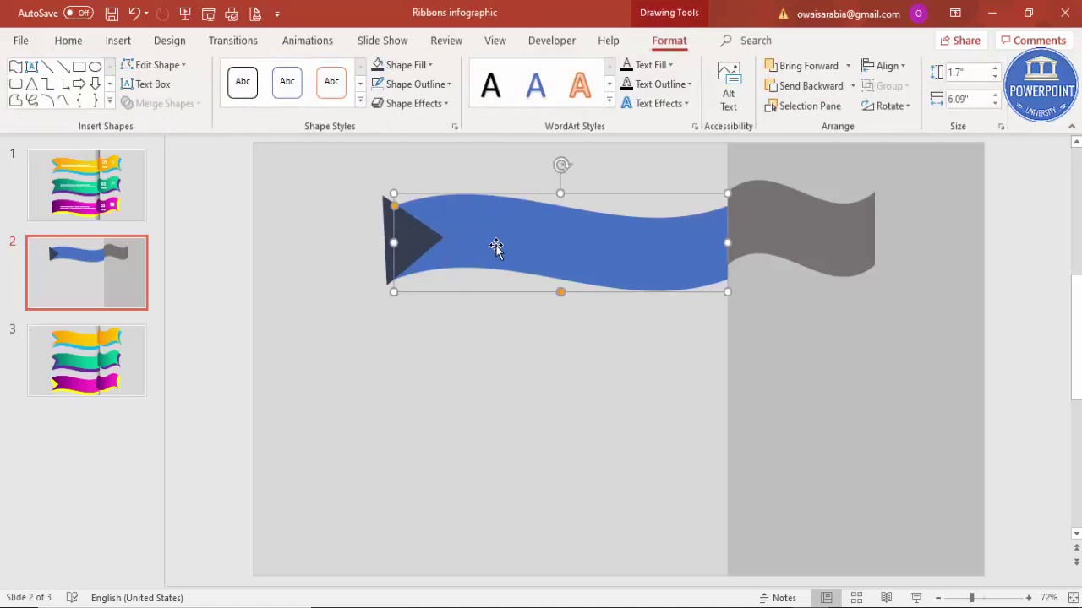
shift+click(386, 211)
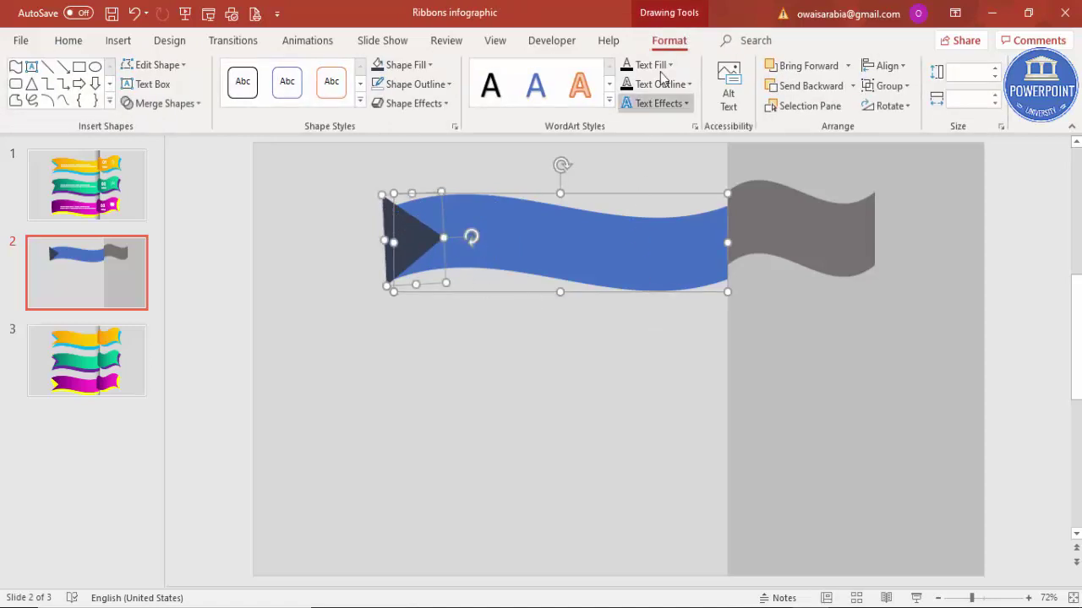
click(173, 103)
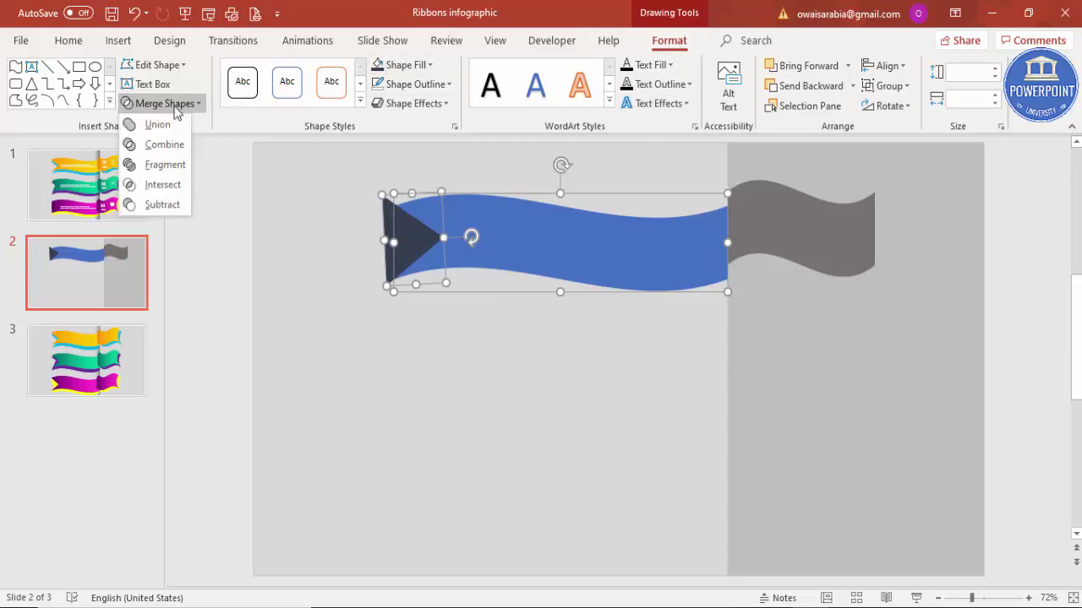
click(177, 204)
click(536, 372)
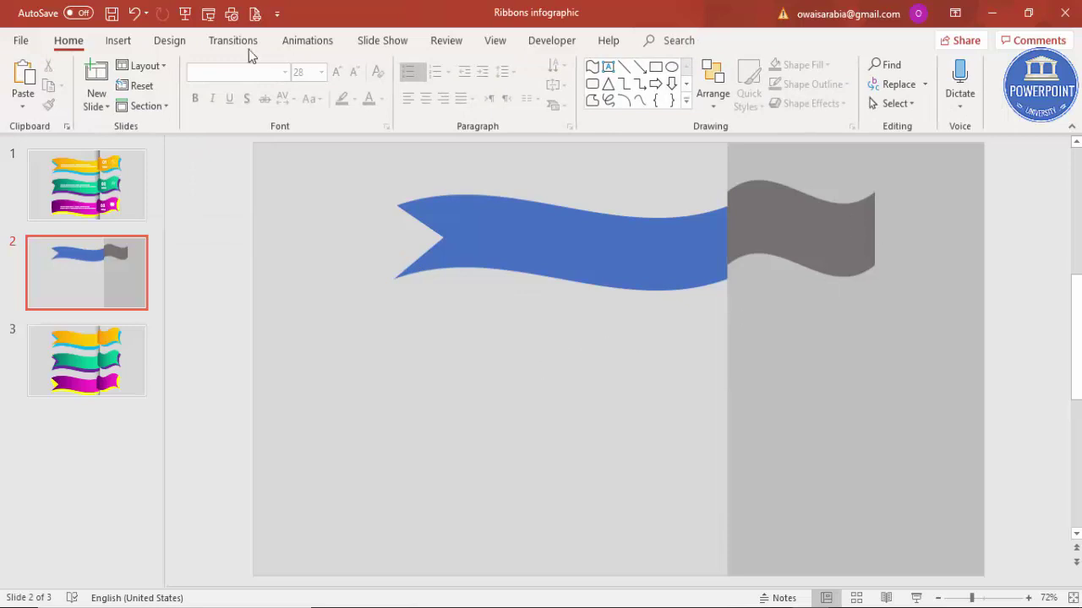
- Draw an oval over the grey flag's right end
click(117, 41)
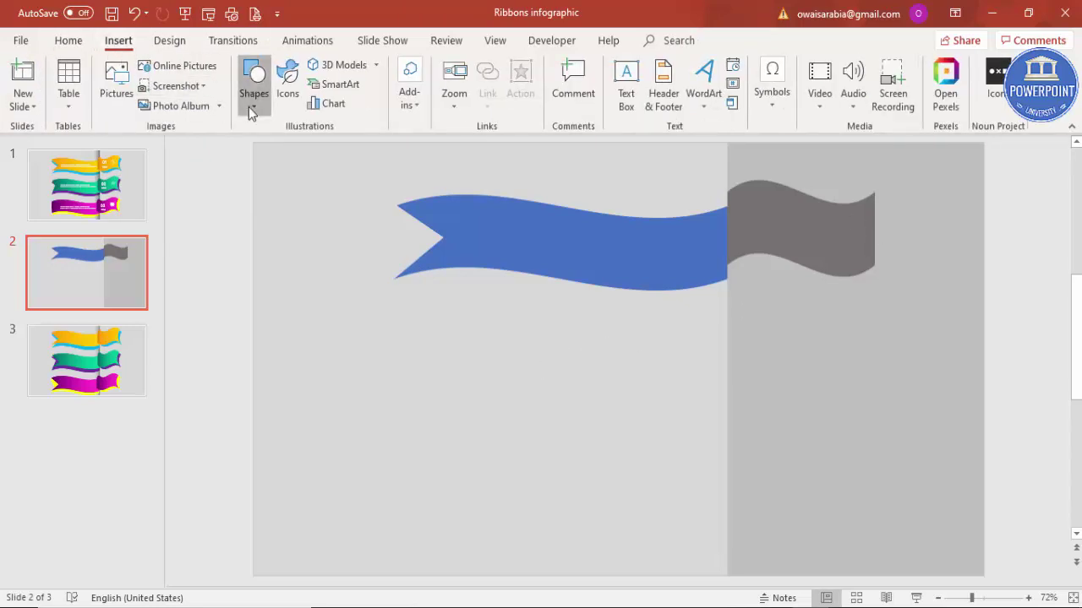
click(253, 85)
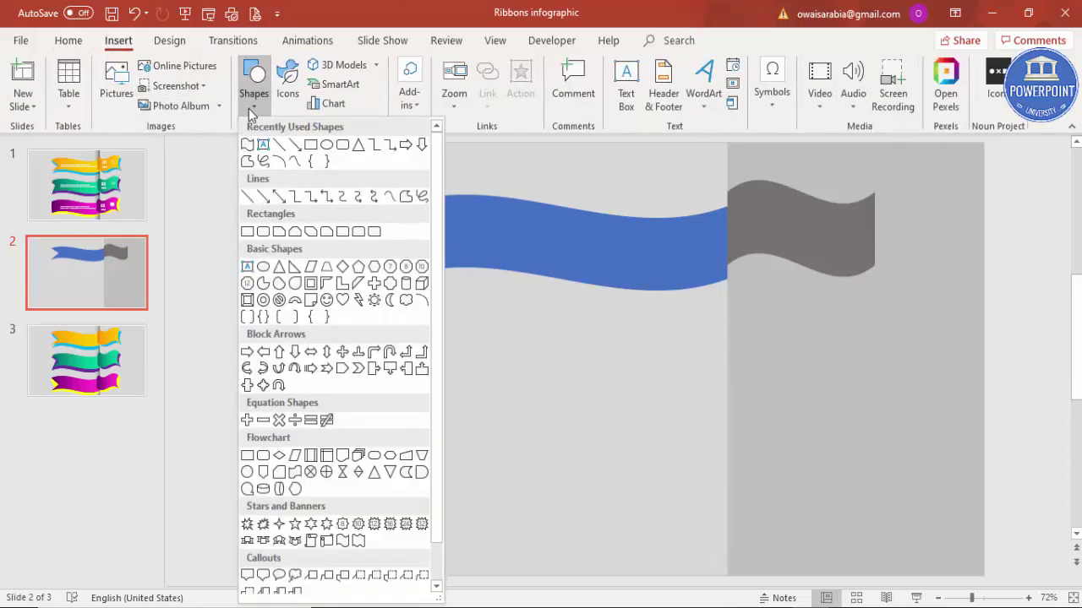
click(264, 268)
drag(939, 168, 863, 299)
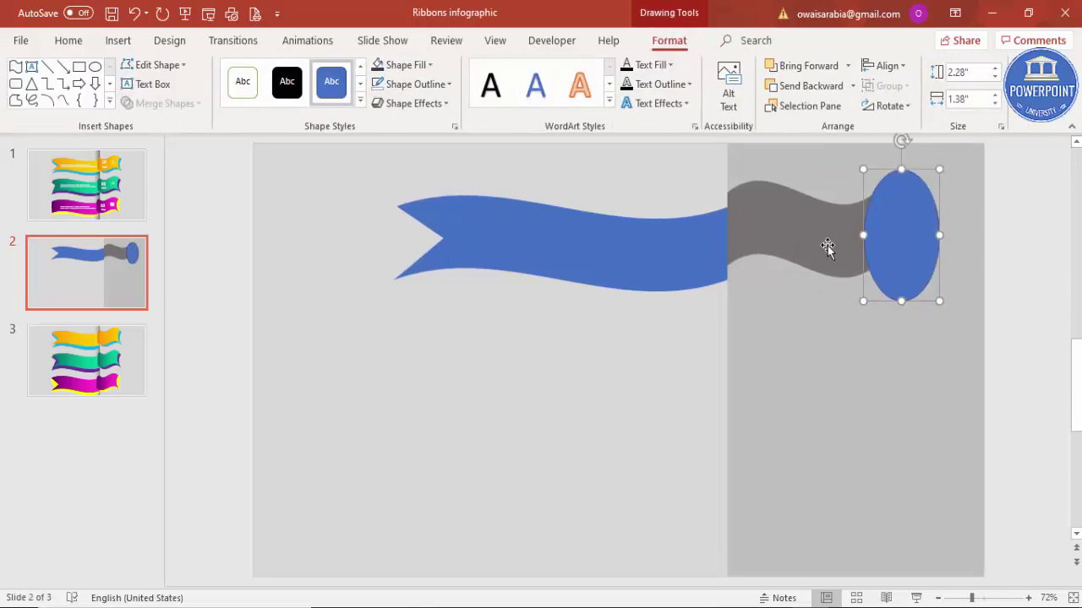
- Subtract the oval from the grey flag and stretch its left edge over the ribbon
click(825, 244)
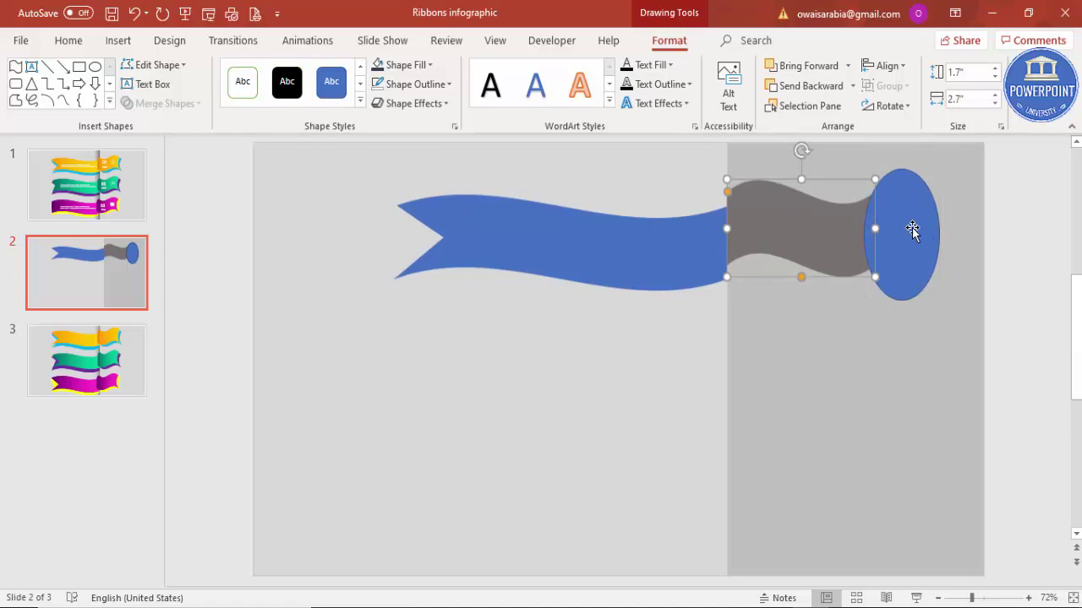
shift+click(913, 228)
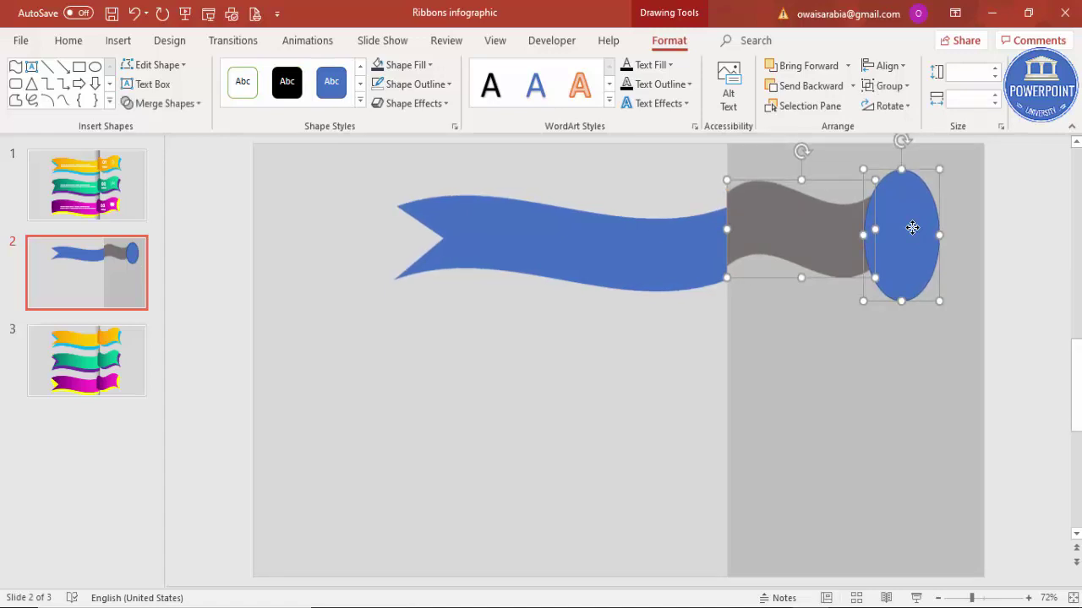
click(197, 102)
click(173, 207)
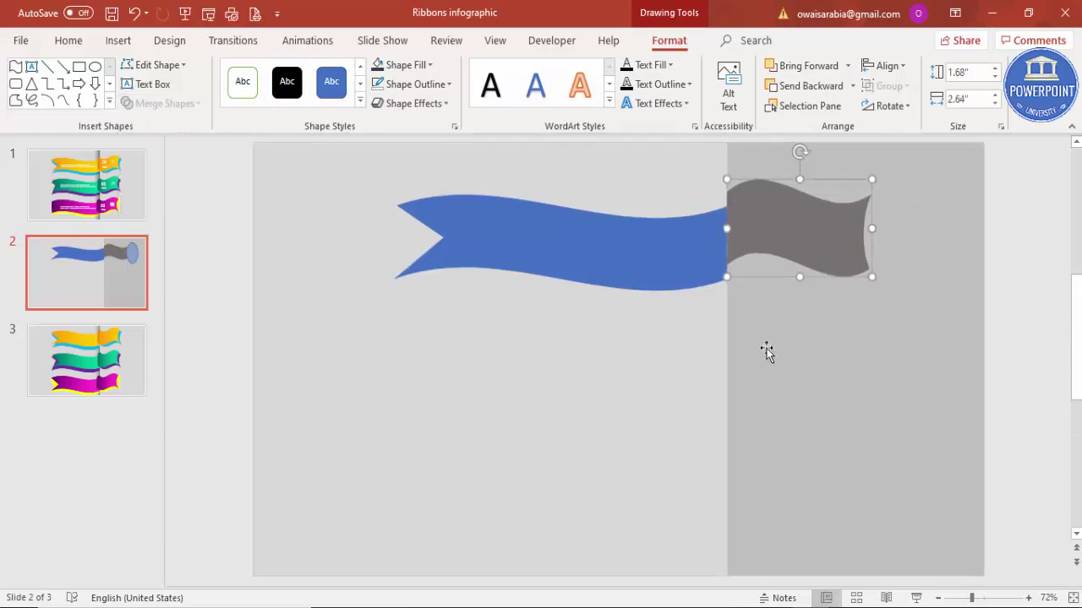
key(Delete)
key(ctrl+z)
drag(715, 229, 715, 229)
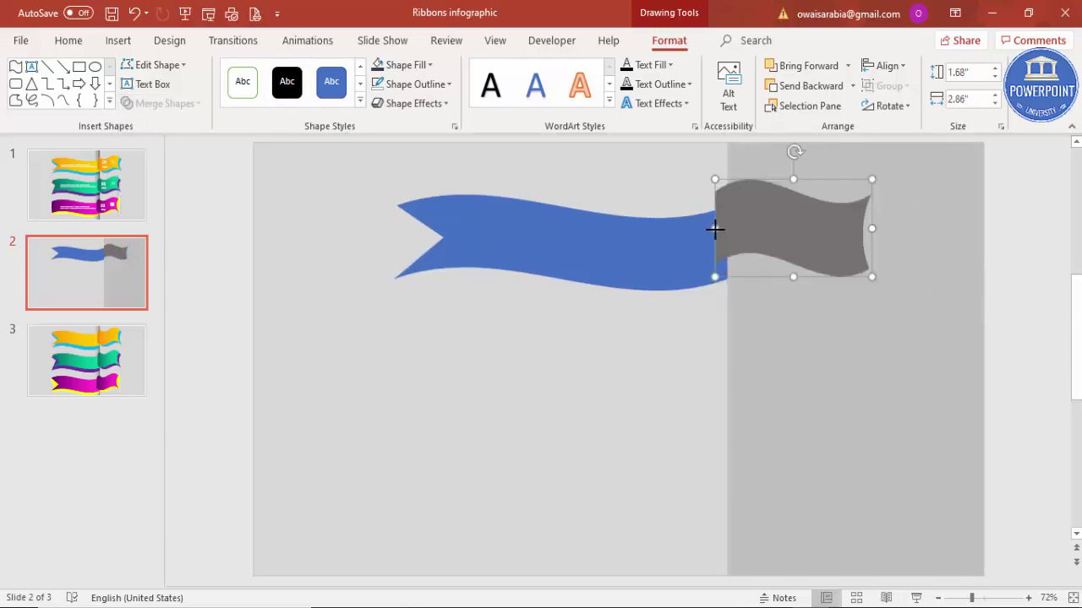
click(685, 343)
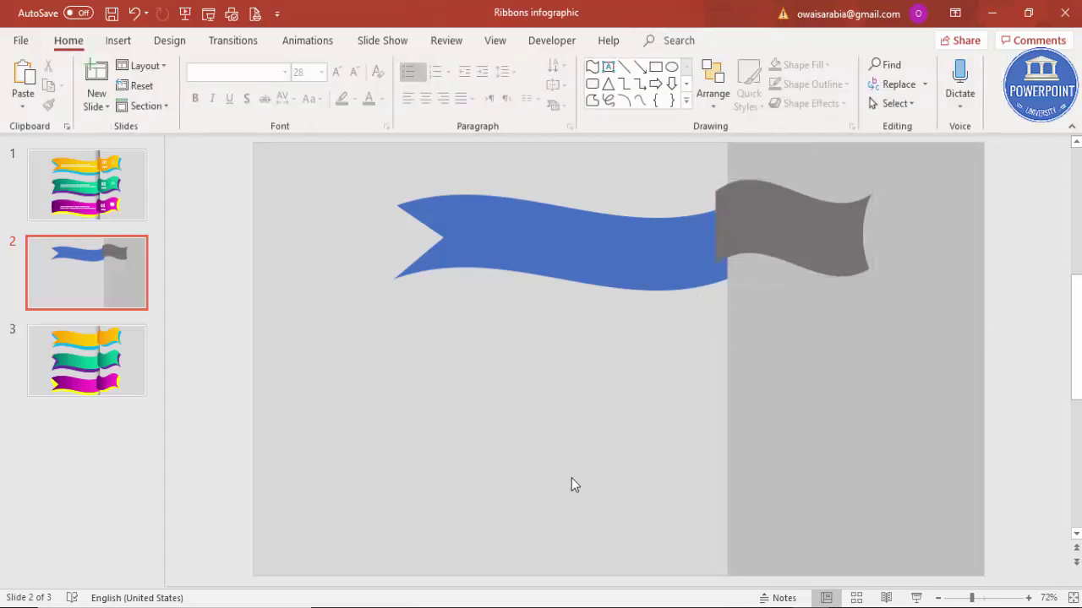
- Use Edit Points to bow the grey flag's left edge outward over the ribbon's end
click(773, 217)
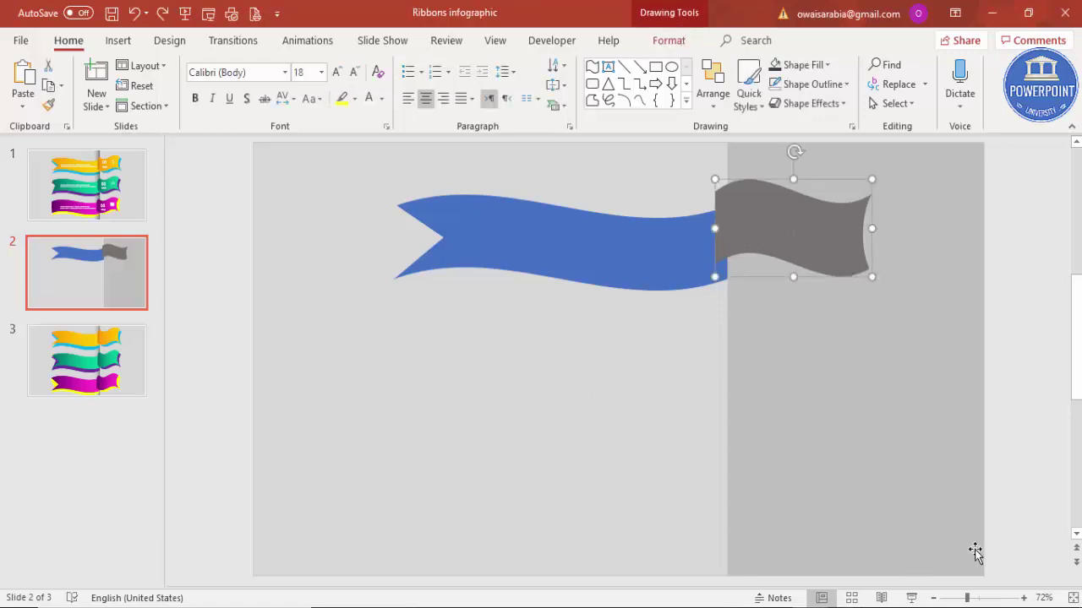
drag(976, 600, 986, 602)
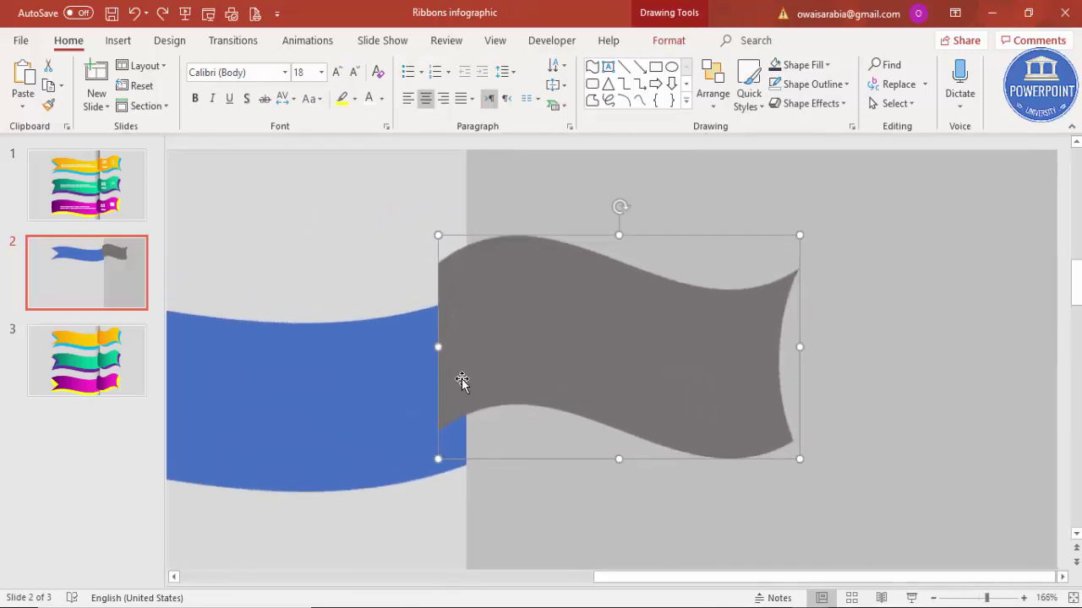
right_click(462, 381)
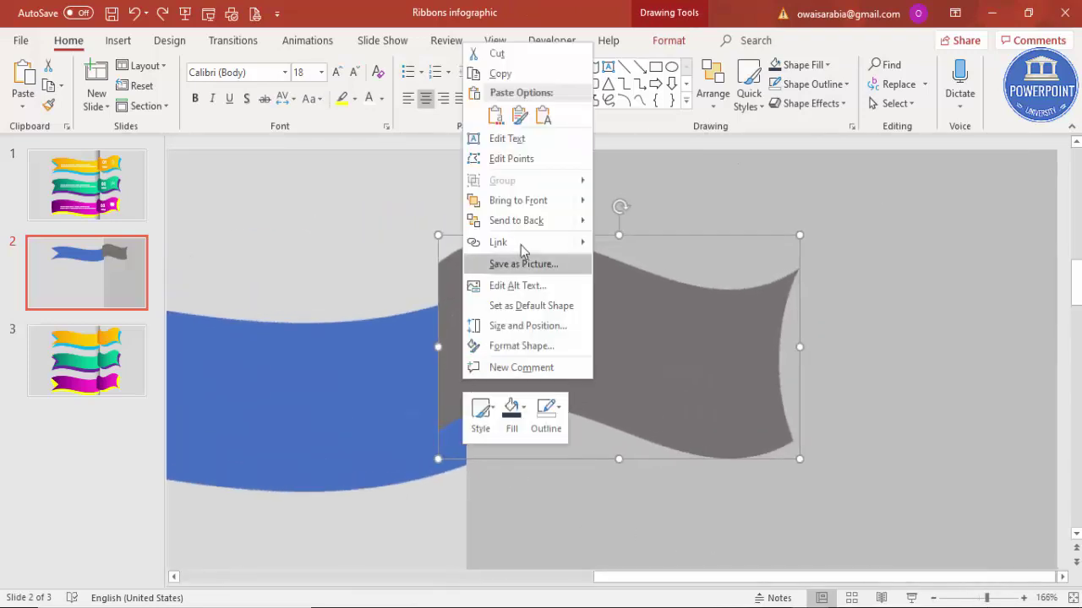
click(539, 165)
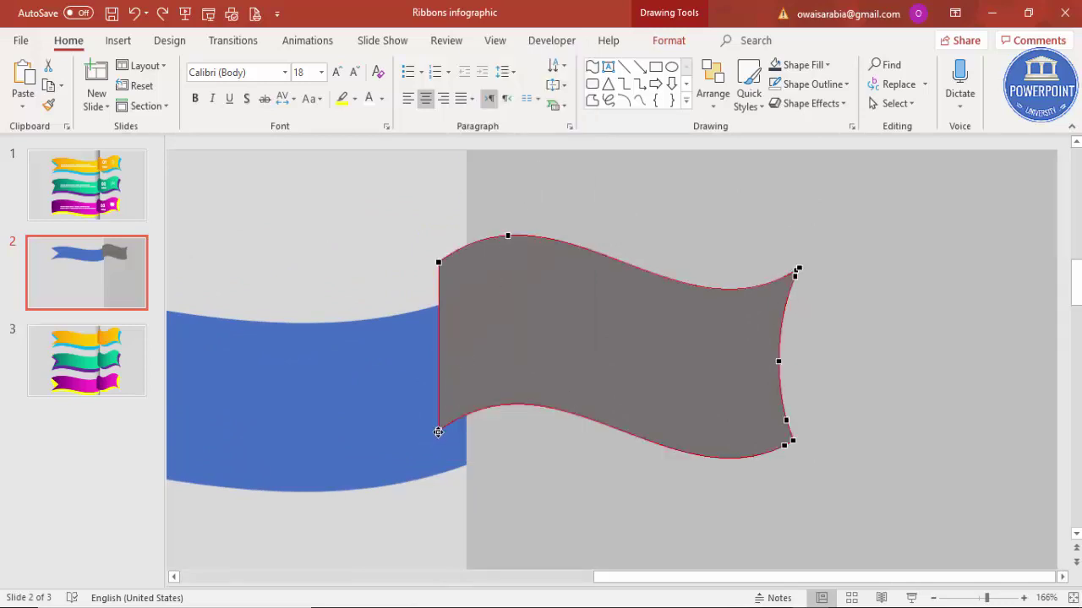
drag(438, 432, 464, 434)
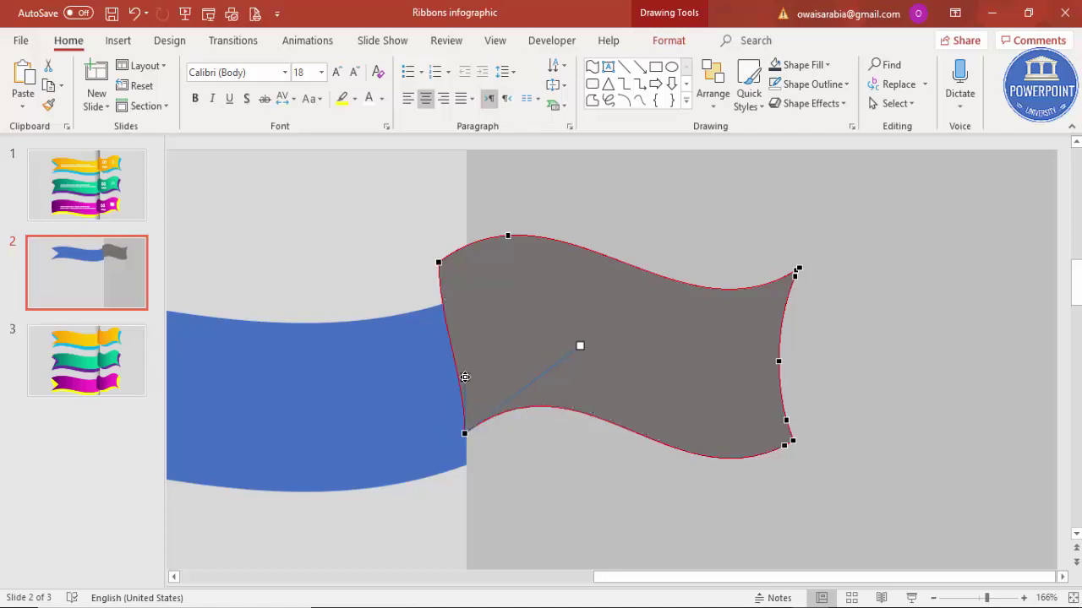
drag(464, 377, 402, 382)
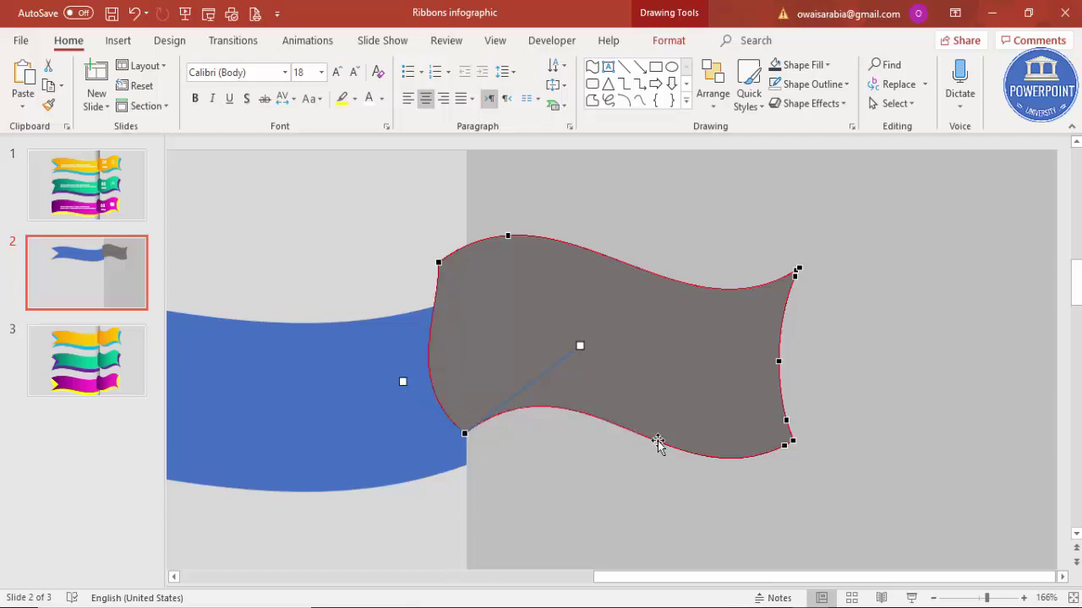
click(413, 175)
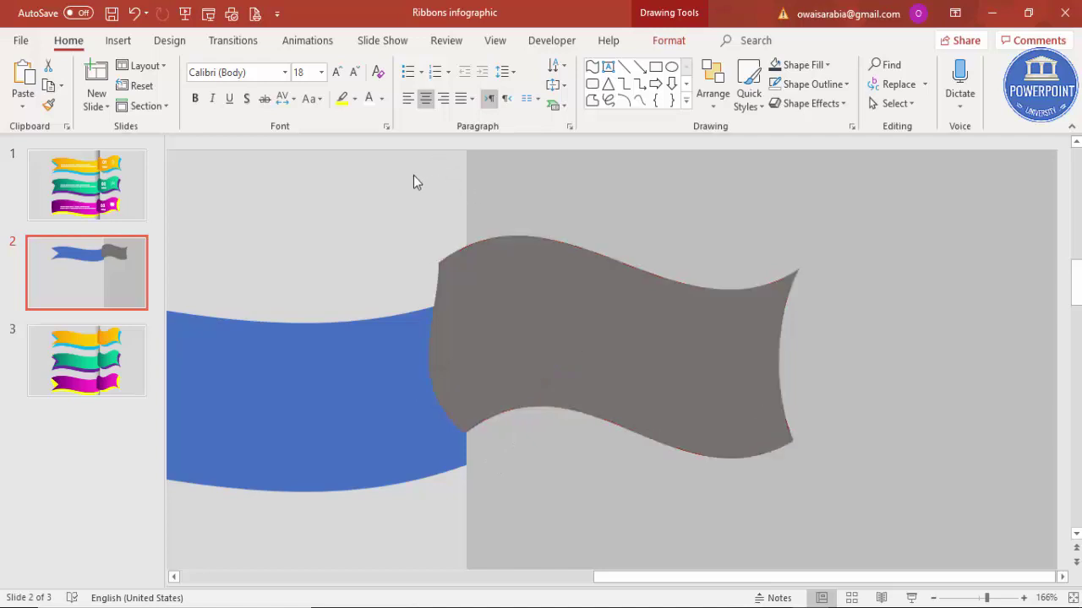
click(1072, 598)
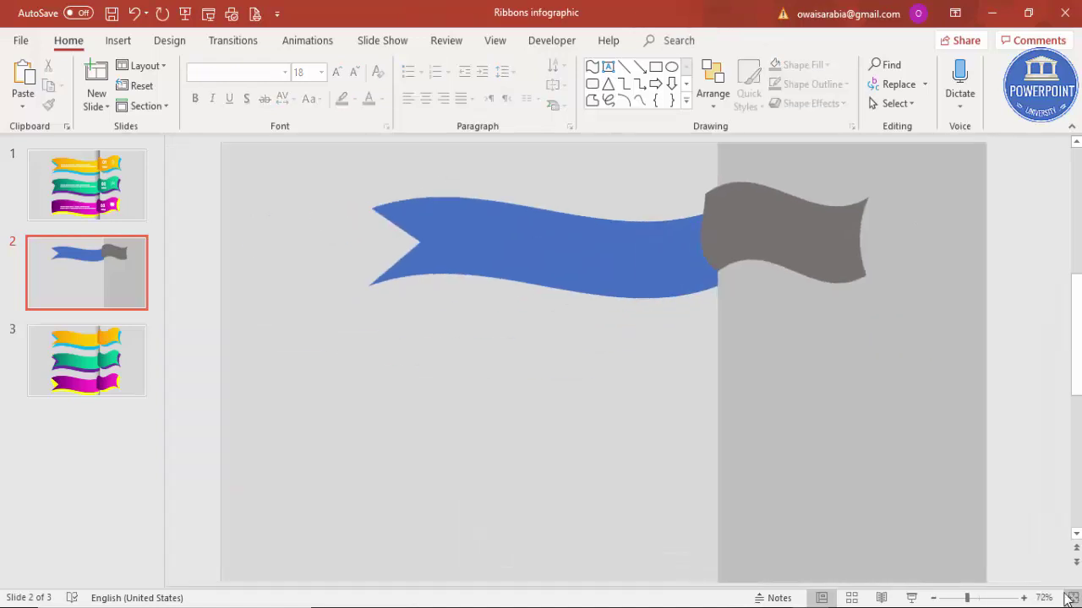
- Fill both the ribbon and the grey flag light blue via the Format Shape pane
click(510, 245)
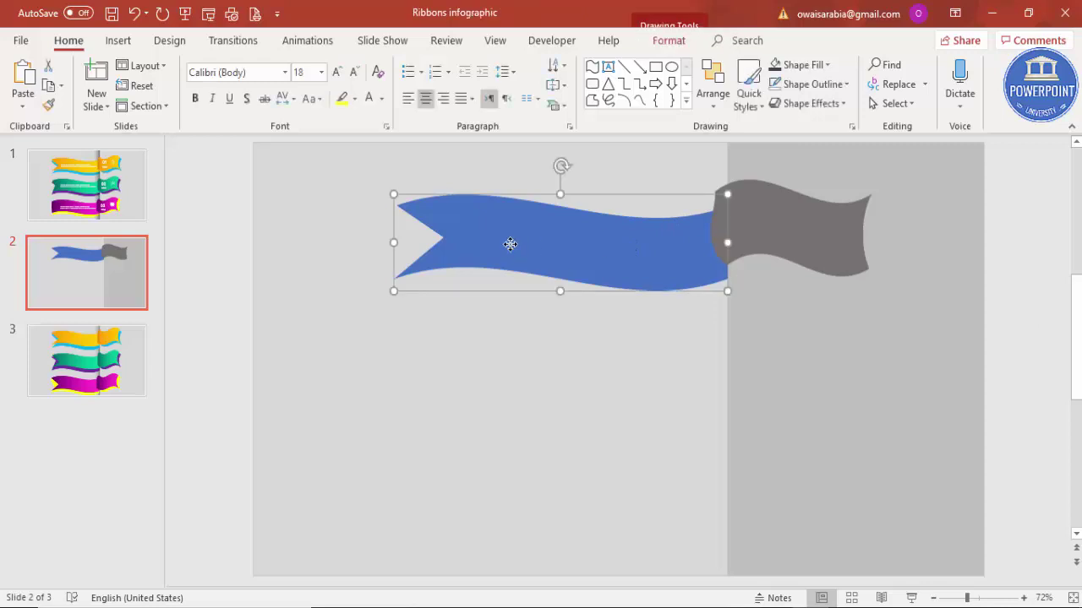
click(669, 41)
right_click(578, 258)
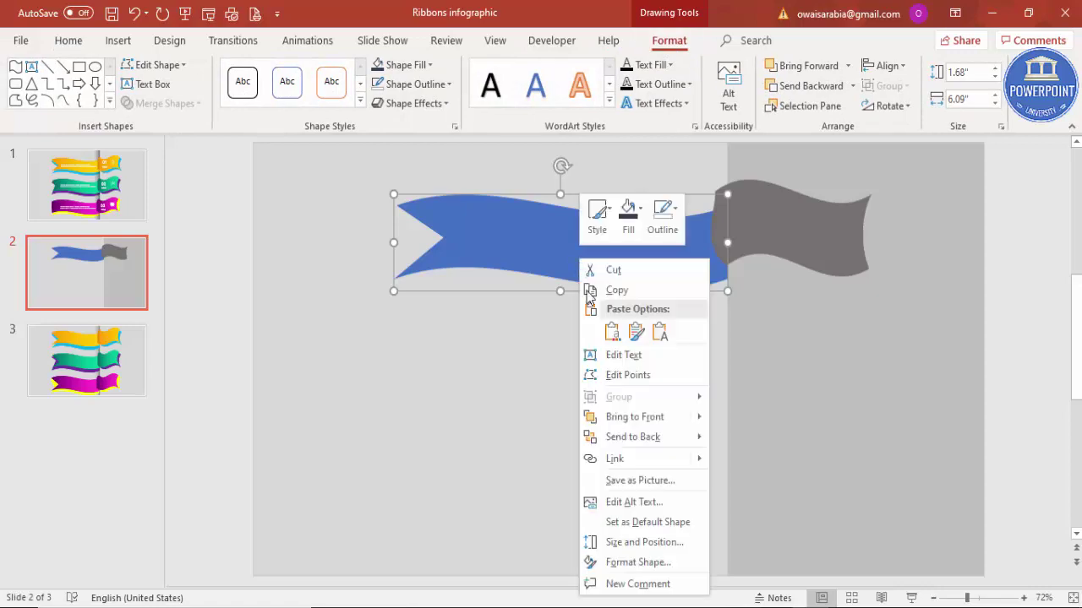
click(635, 562)
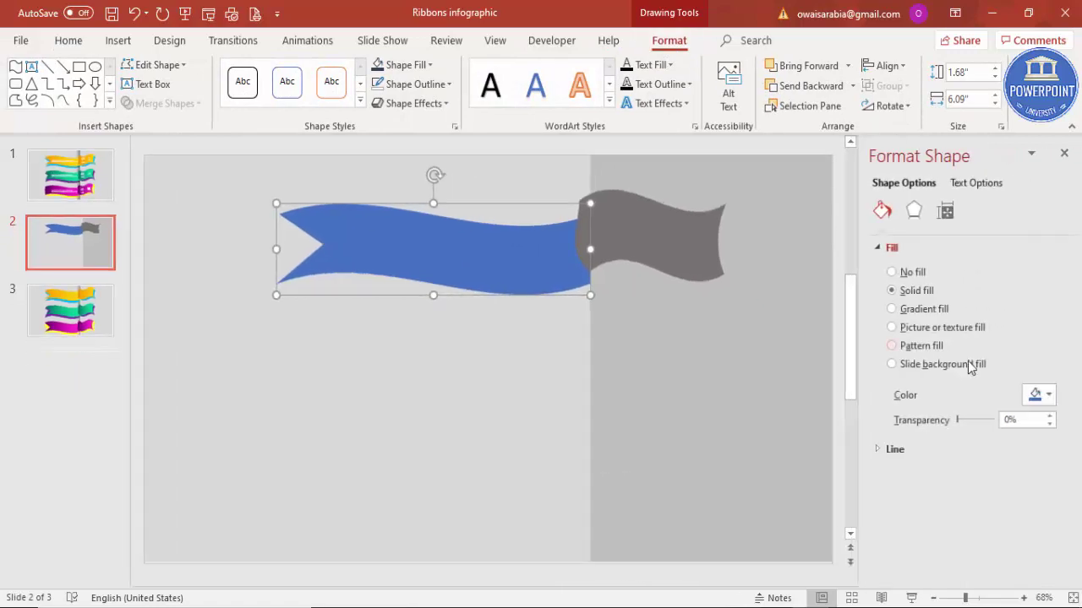
click(1038, 394)
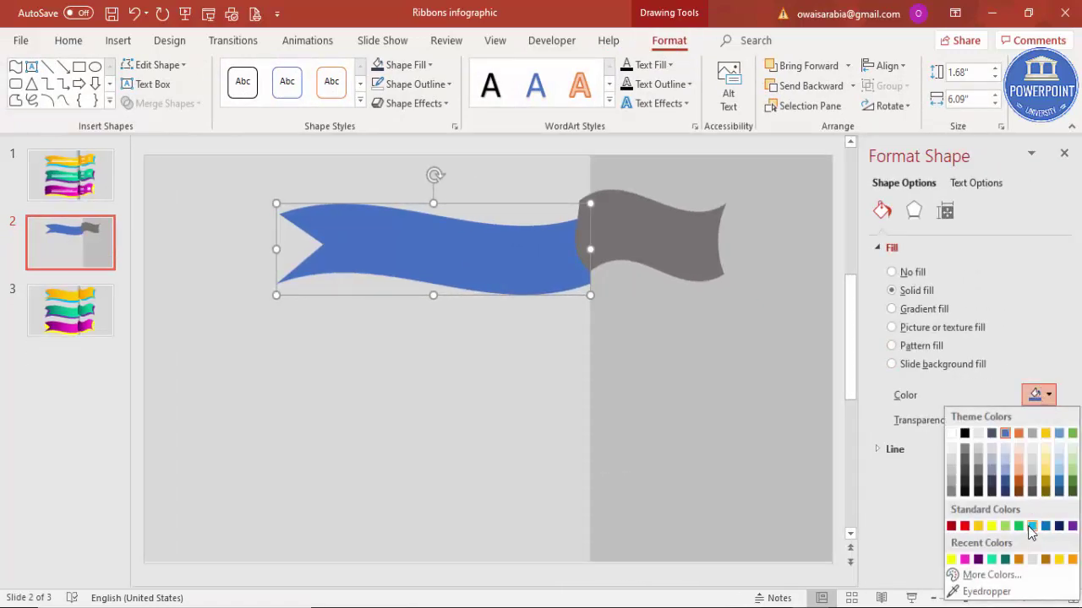
click(1031, 527)
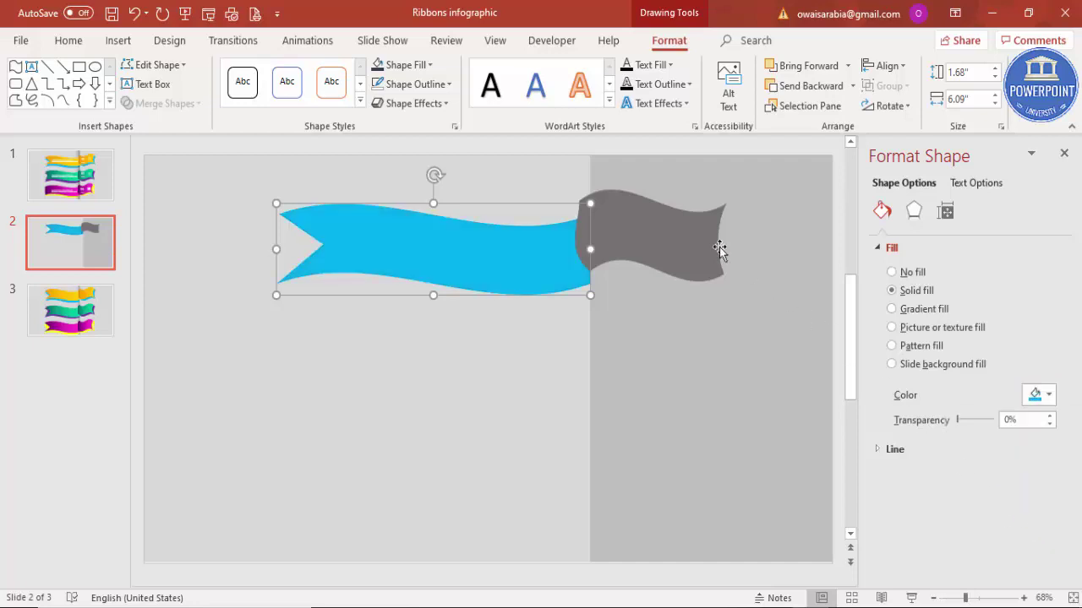
click(668, 237)
click(1047, 397)
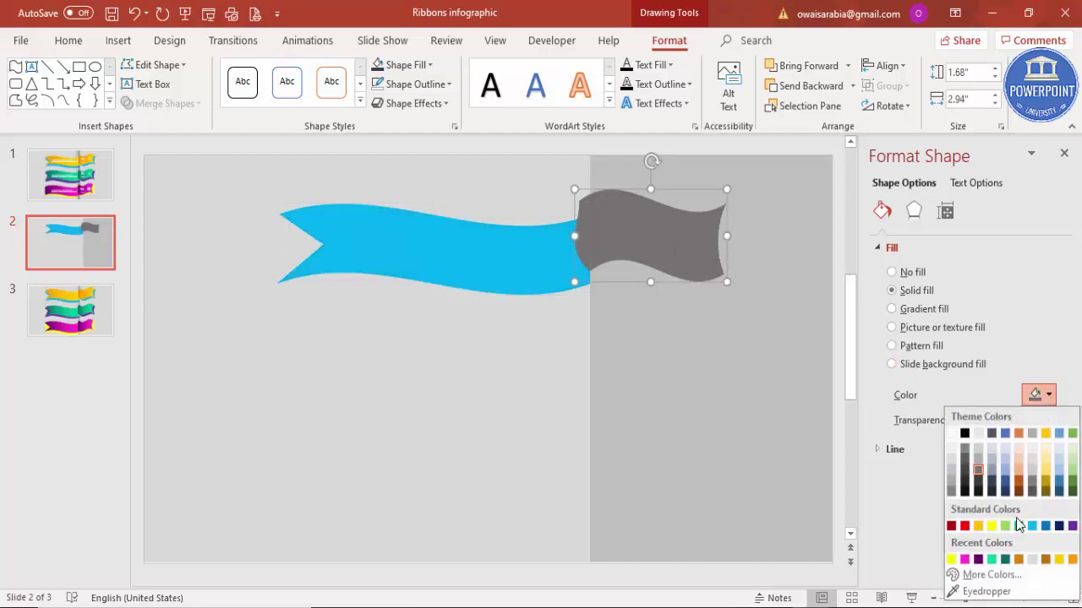
click(1033, 525)
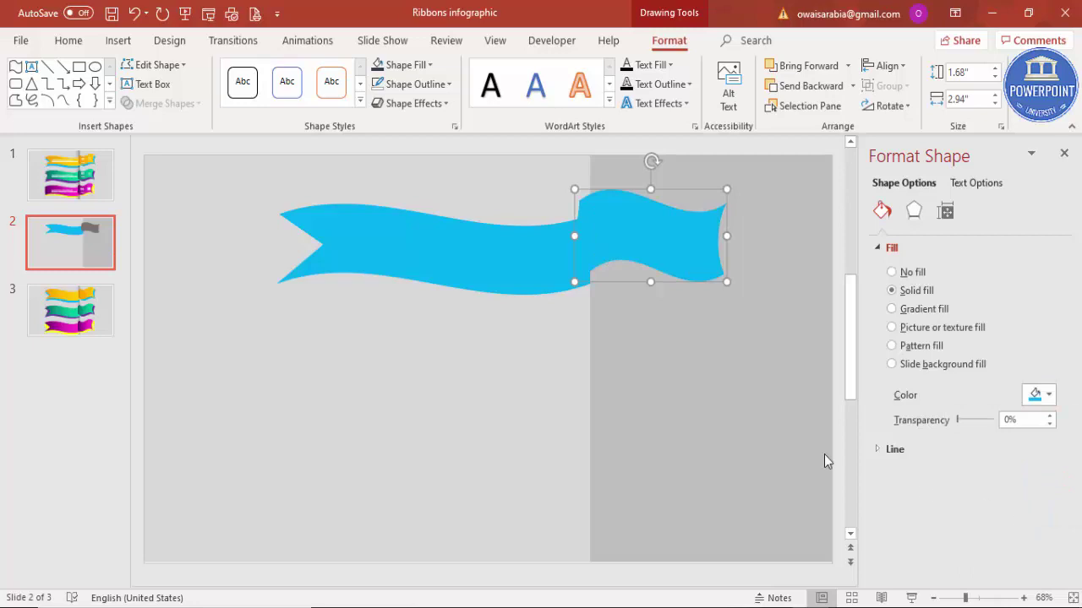
- Drag a copy of the light blue ribbon to just below the original
click(464, 415)
click(458, 258)
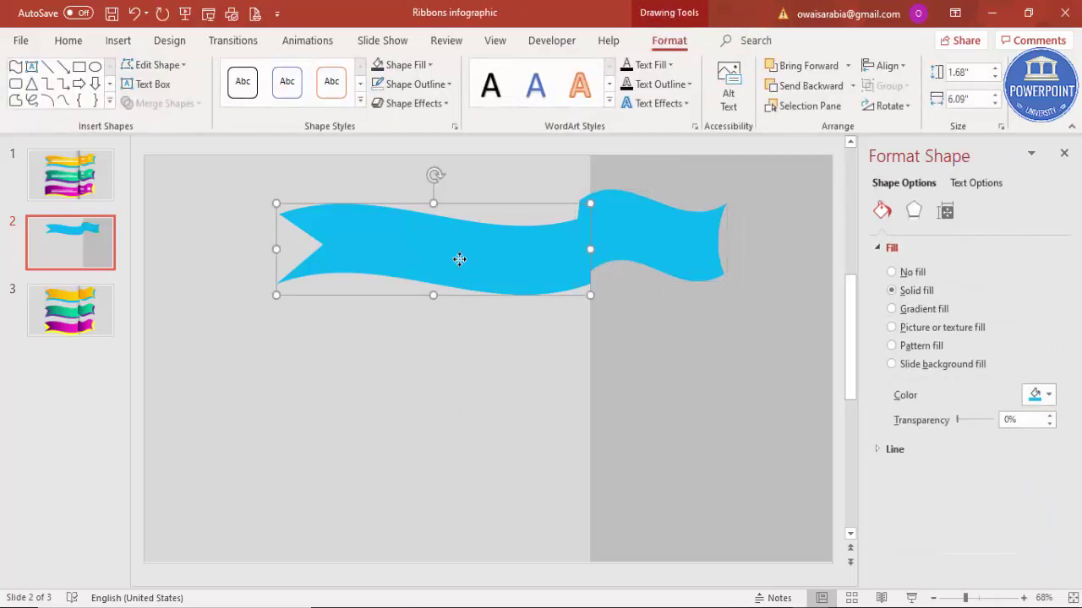
ctrl+drag(458, 258, 451, 364)
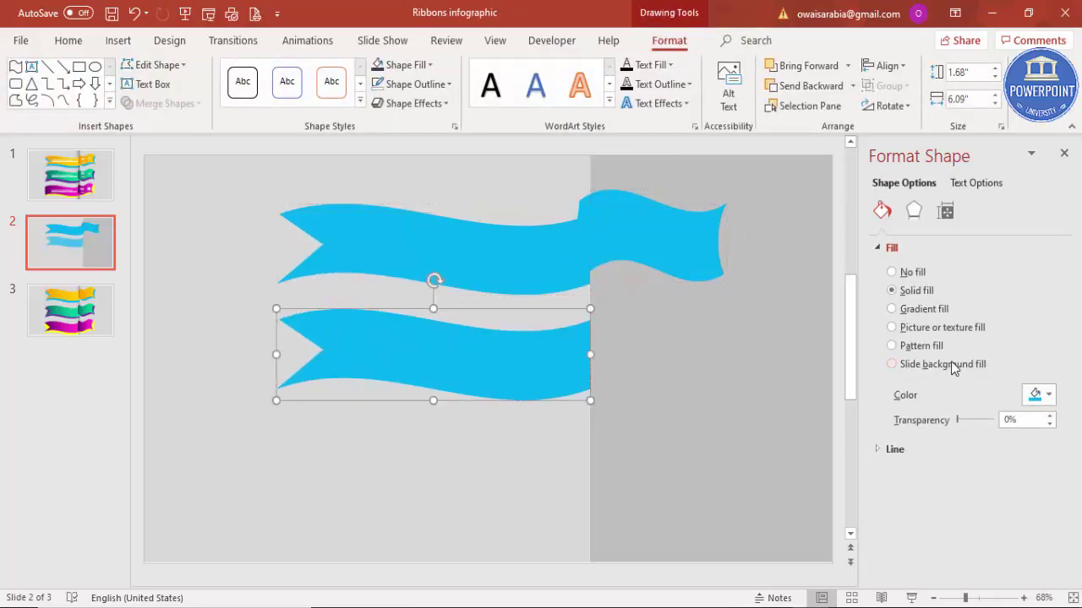
- Give the ribbon copy a horizontal two-stop orange-to-yellow gradient fill
click(892, 311)
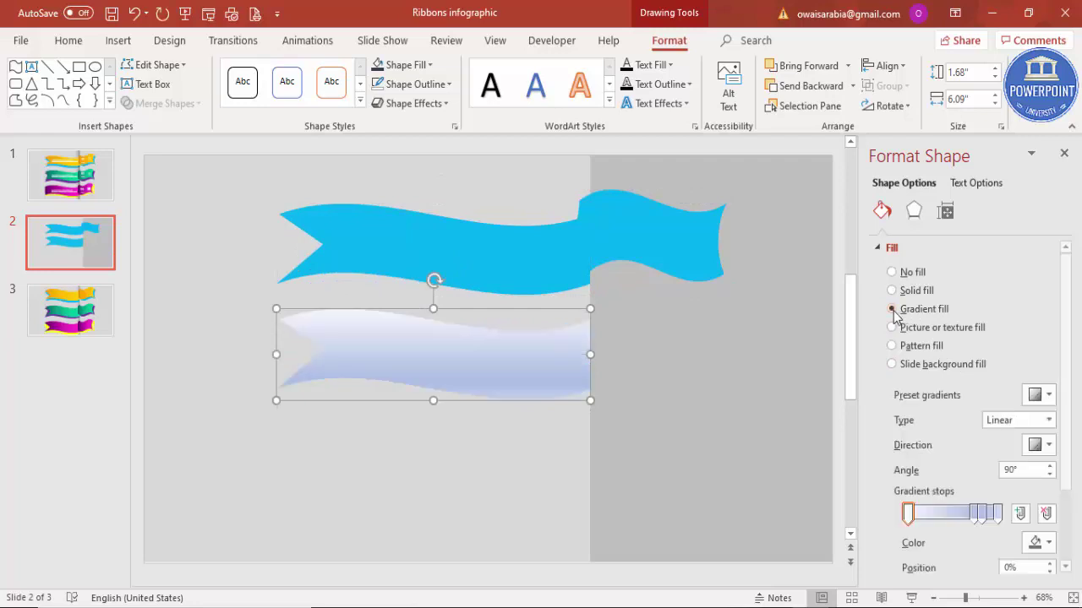
click(1046, 513)
click(1046, 512)
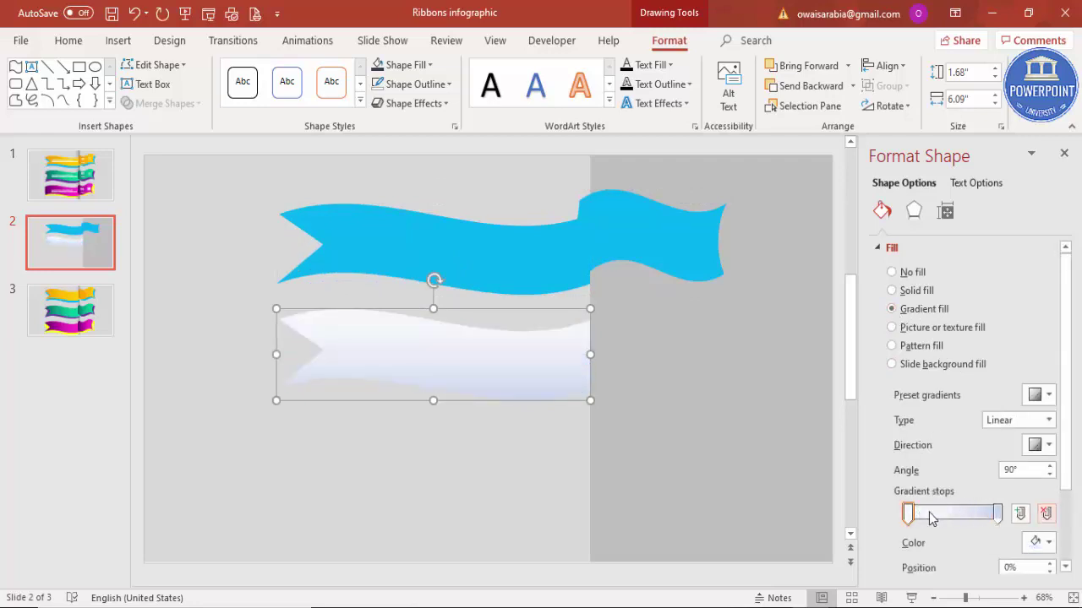
click(1036, 450)
click(1059, 476)
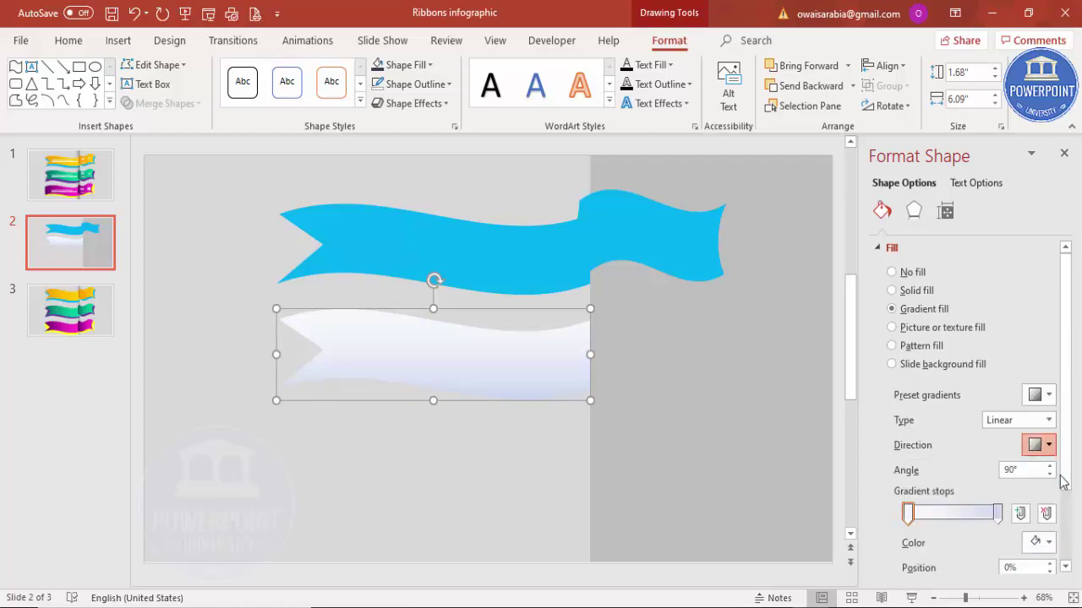
click(997, 513)
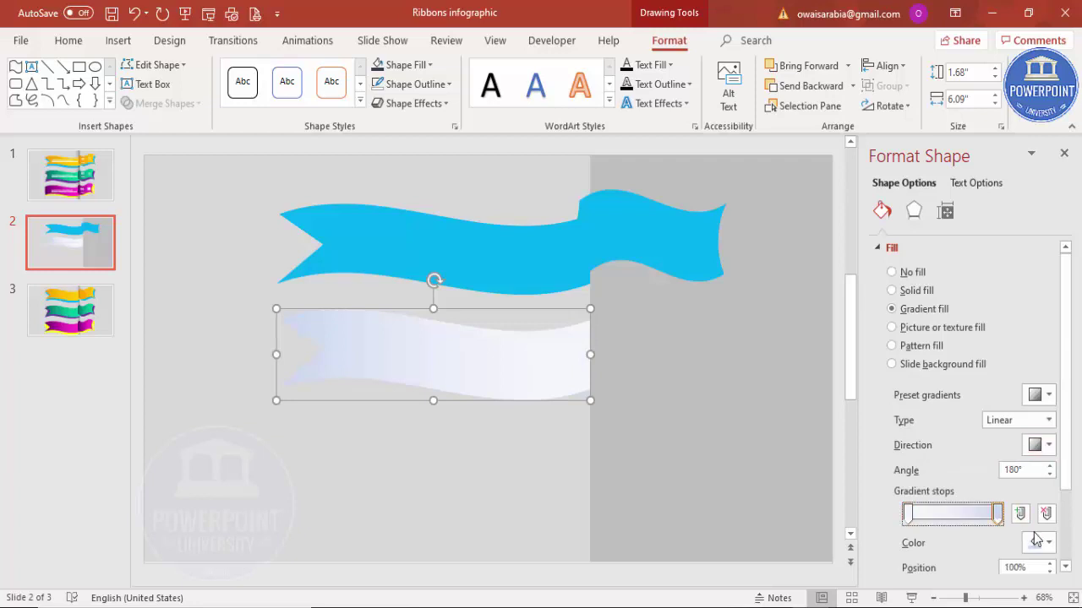
click(1039, 542)
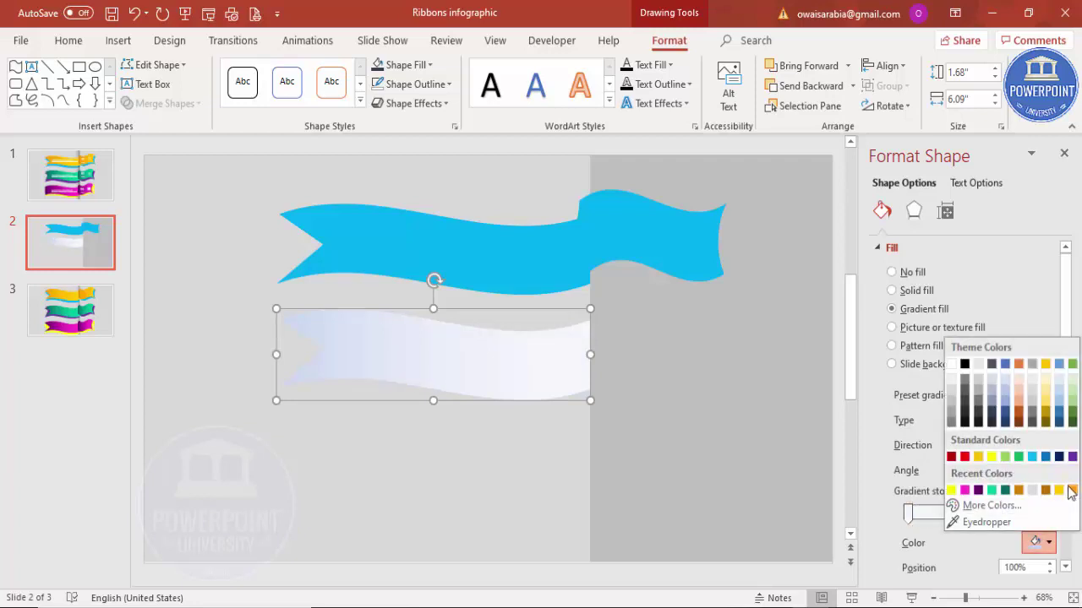
click(1071, 491)
click(908, 513)
click(1039, 542)
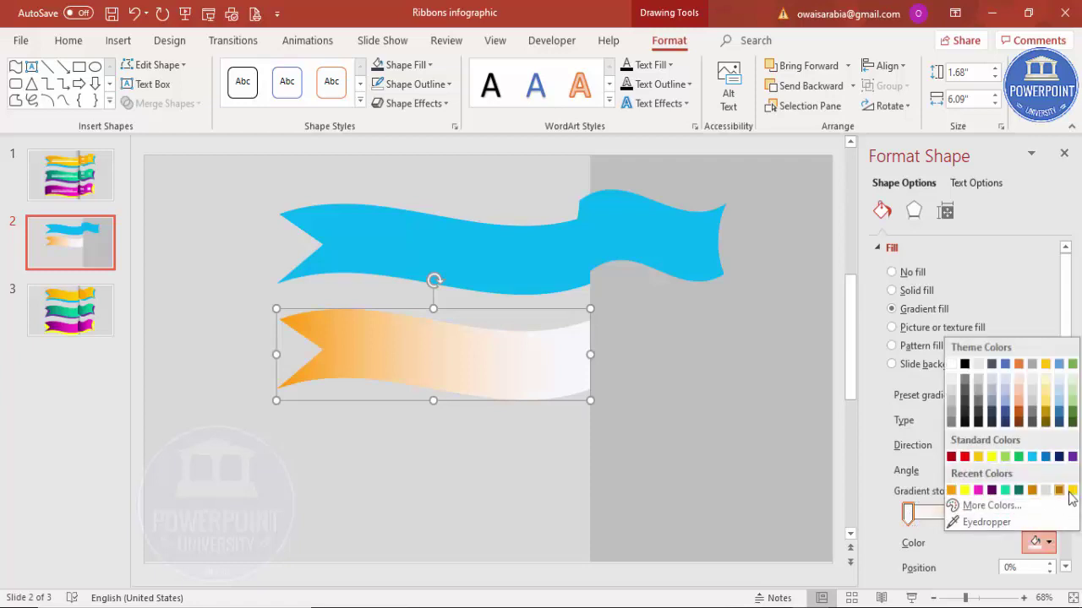
click(1071, 491)
- Lay the gradient ribbon over the blue one and give the tail piece the same gradient
drag(511, 373, 517, 234)
click(659, 236)
drag(662, 237, 630, 215)
click(924, 310)
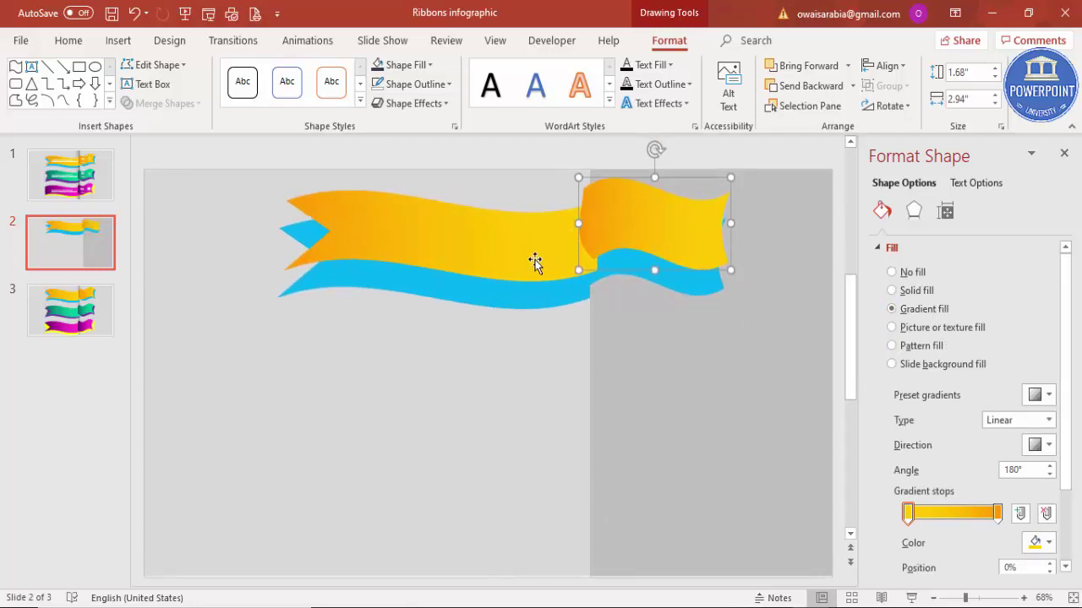
click(532, 262)
key(Left)
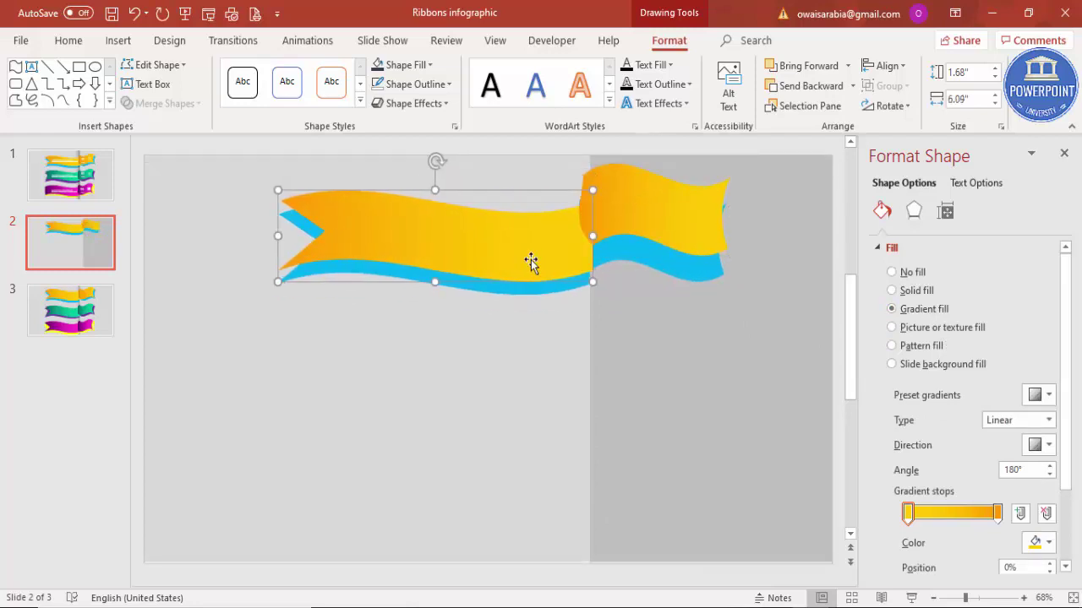
click(510, 367)
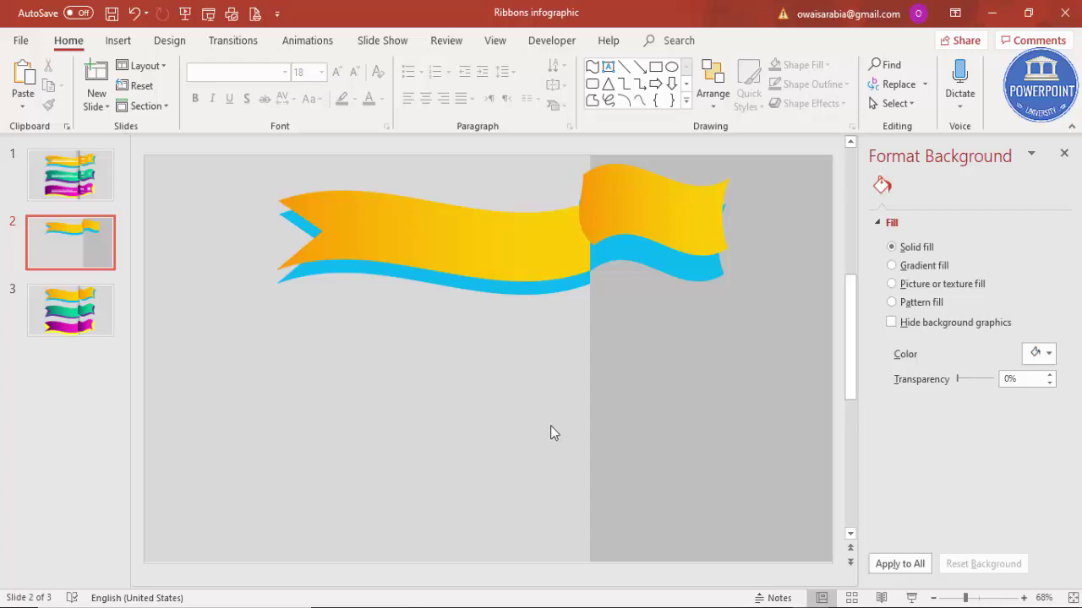
- Draw a tall outline-free rectangle down the slide's left side
click(116, 41)
click(255, 94)
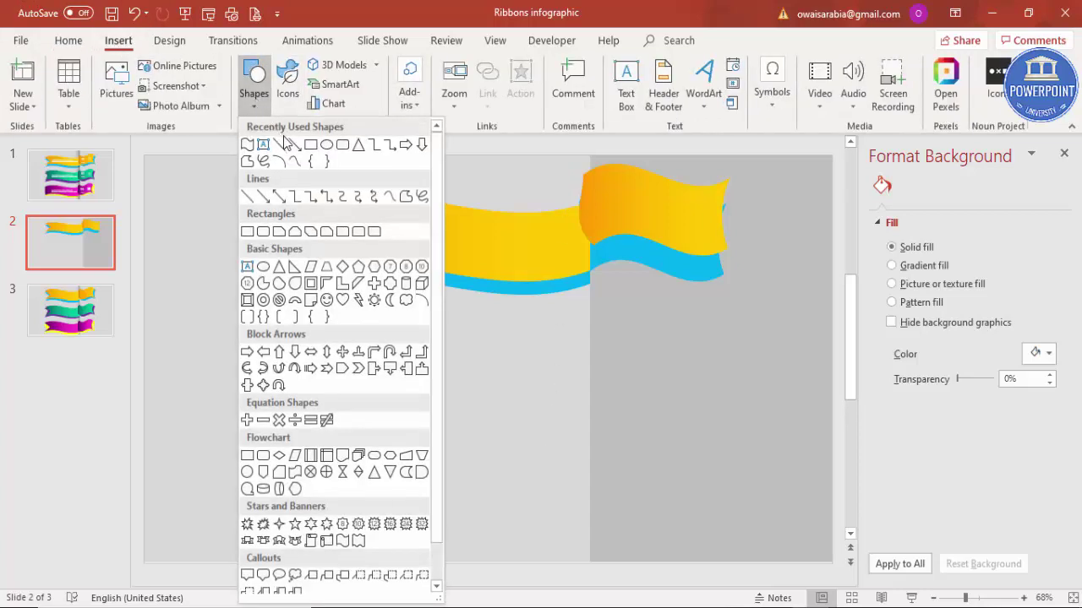
click(246, 231)
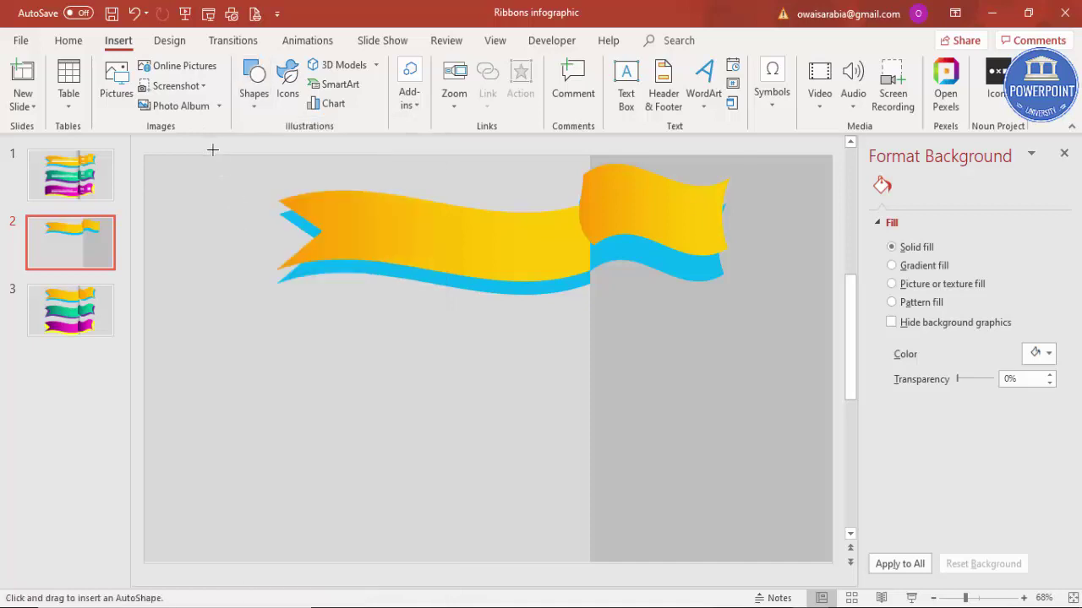
mouse_move(216, 157)
mouse_down()
mouse_move(260, 363)
mouse_move(267, 562)
mouse_up()
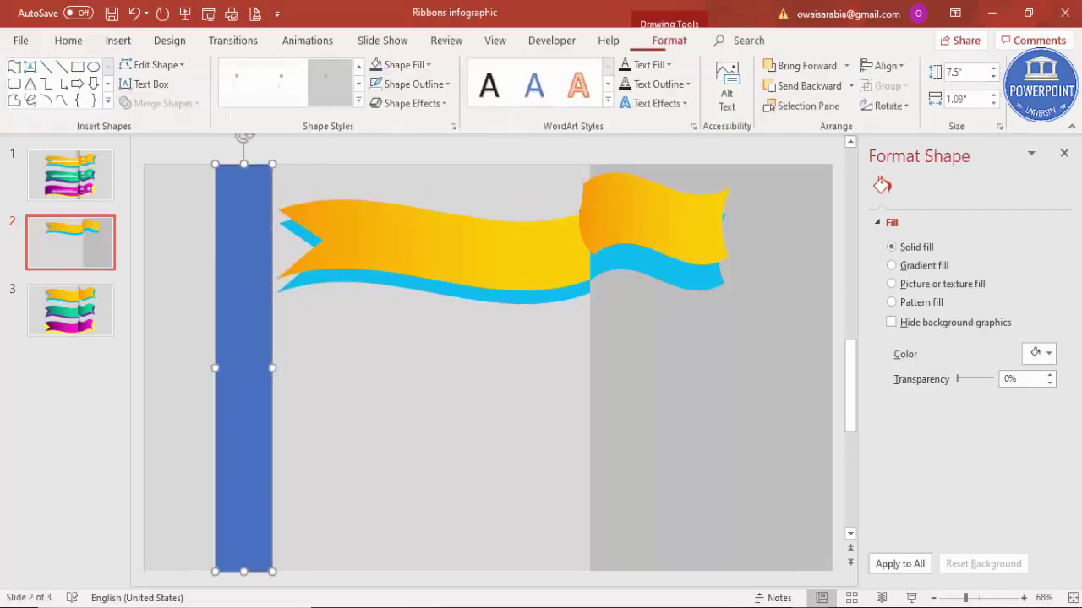
click(412, 84)
click(410, 266)
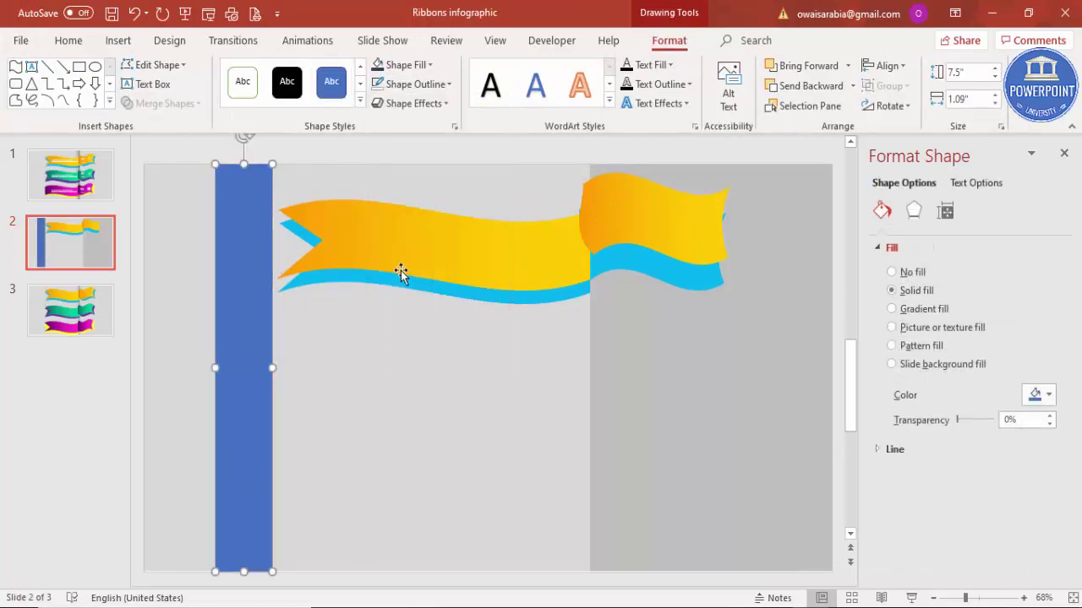
- Fill the rectangle with a gradient from black to the eyedropped light grey background
click(924, 310)
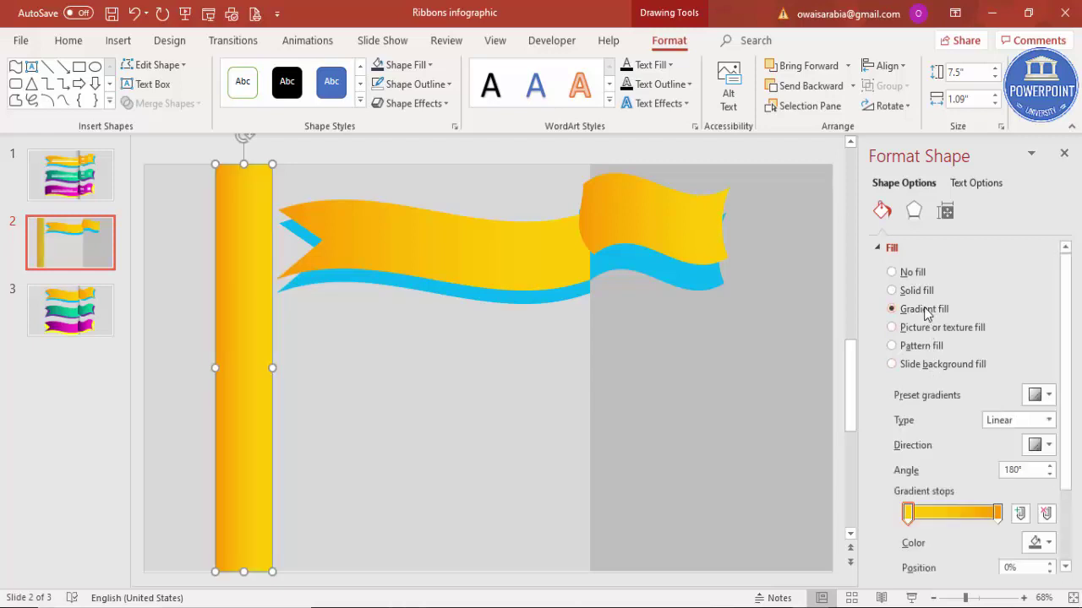
click(995, 512)
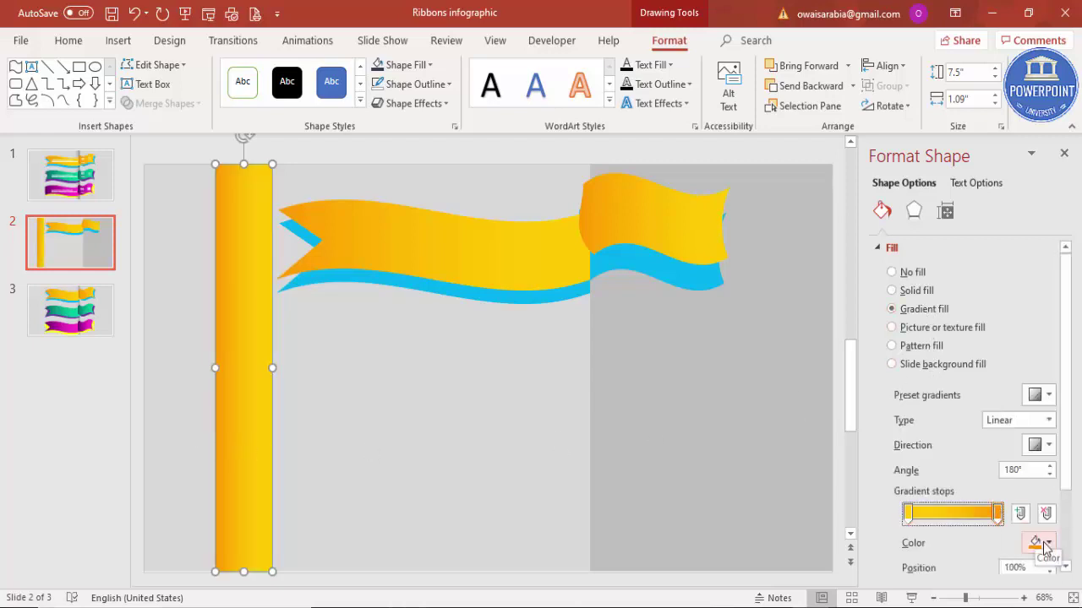
click(910, 516)
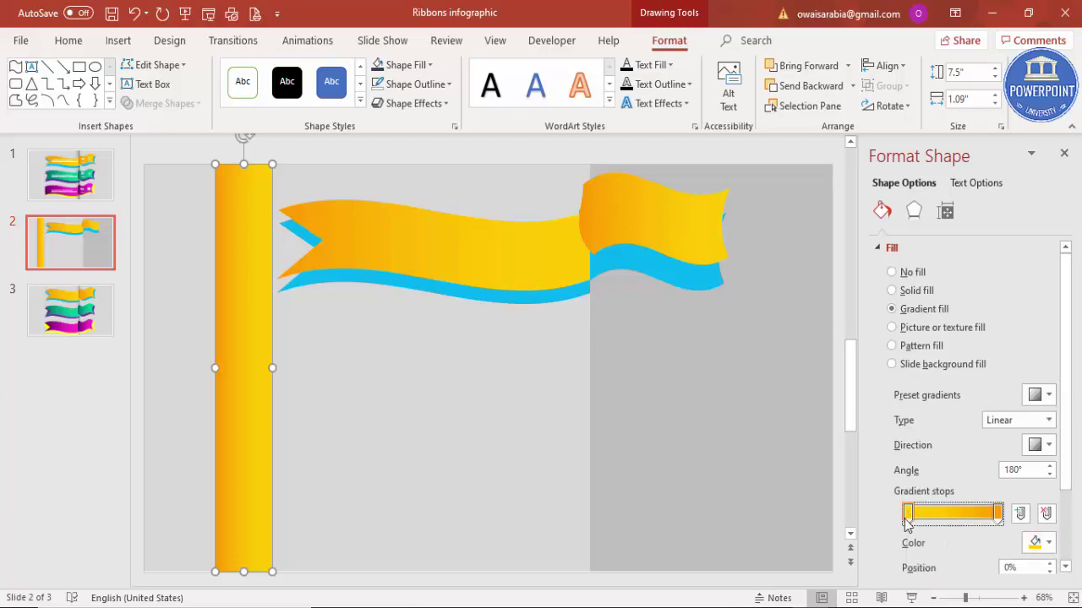
click(1034, 543)
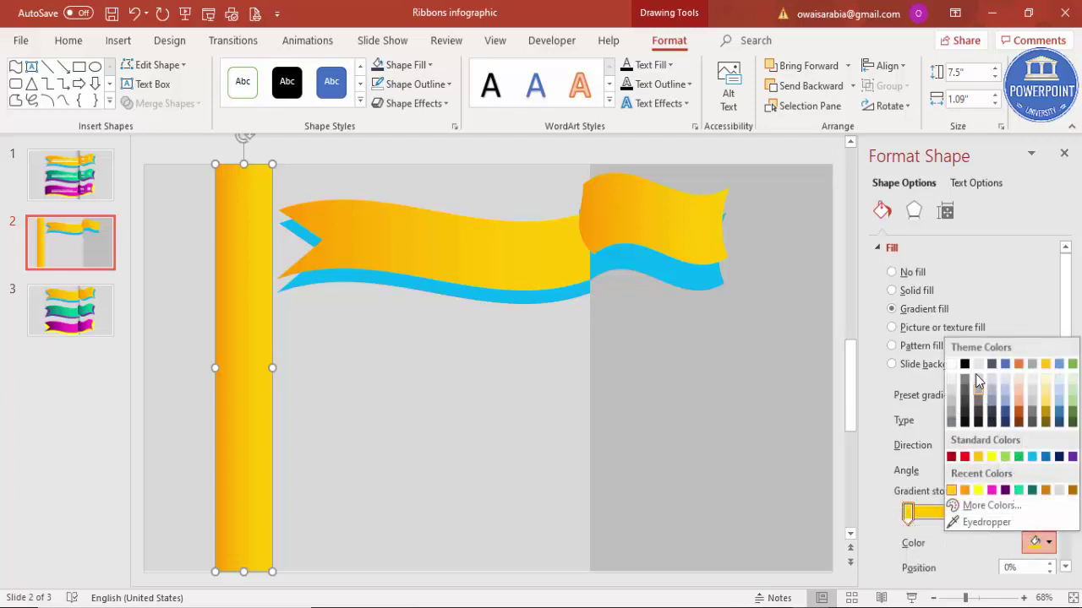
click(968, 365)
click(998, 513)
click(1039, 542)
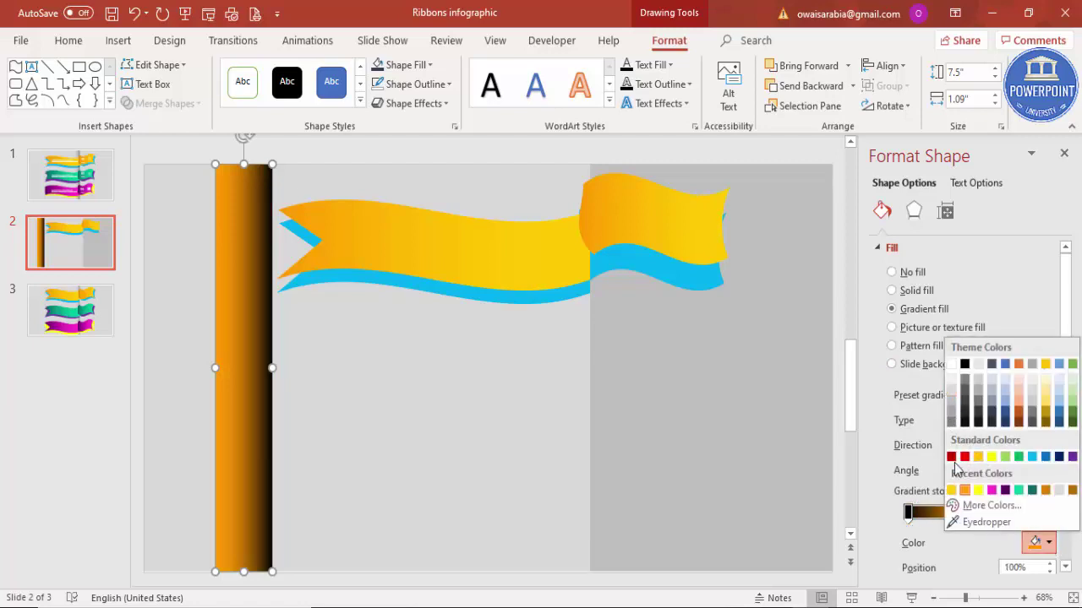
click(971, 522)
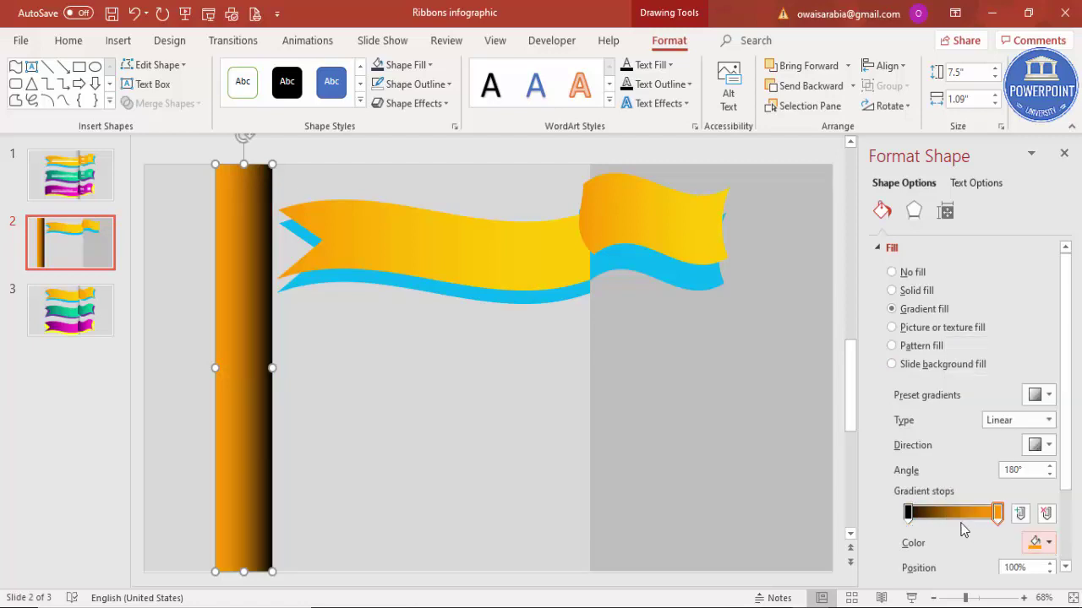
click(420, 443)
- Make the grey stop fully transparent and the black stop about 32% transparent
scroll(1065, 451, down, 2)
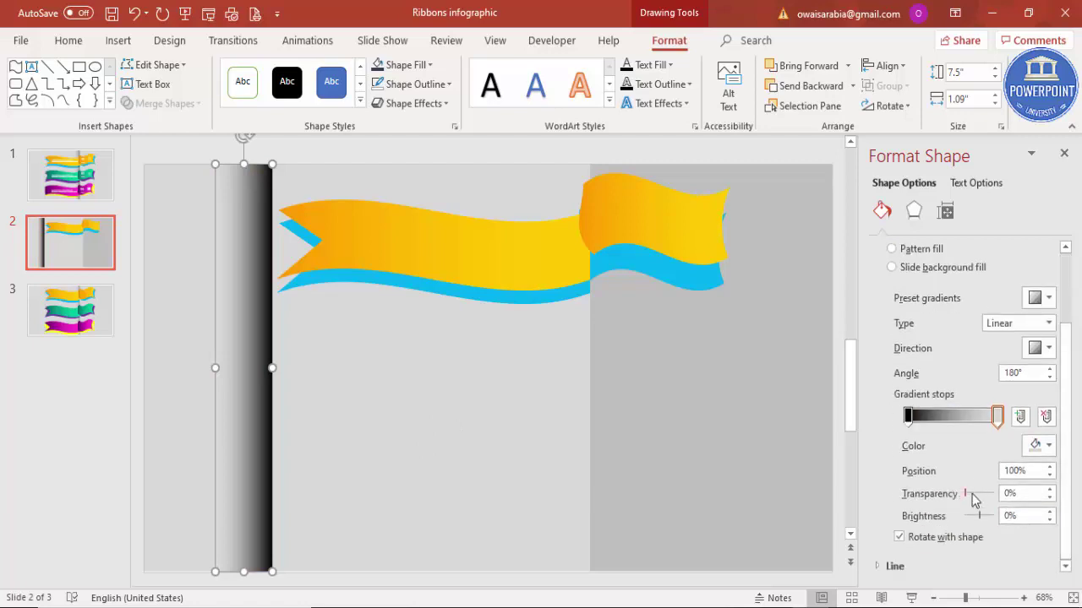
drag(964, 498, 1002, 497)
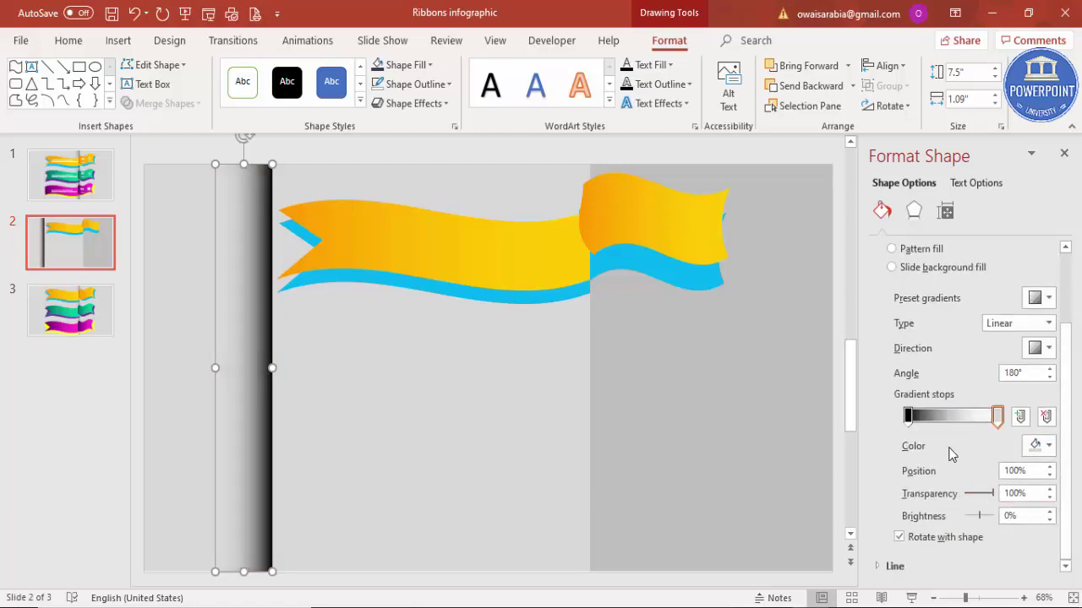
click(909, 416)
click(1050, 490)
drag(1054, 488, 1054, 489)
click(314, 445)
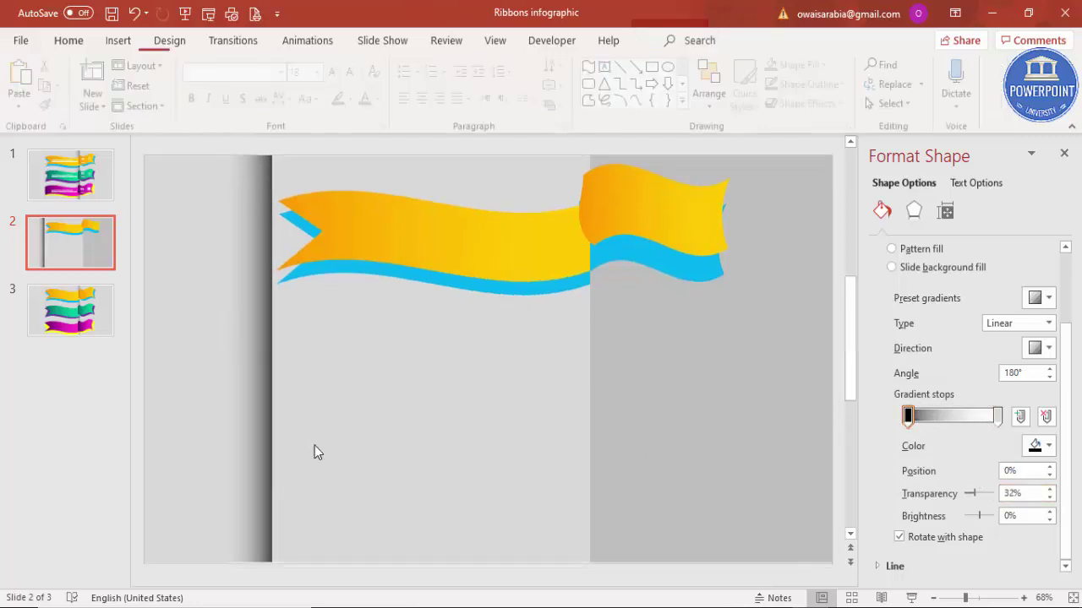
- Move the pole to where the ribbons join and send it to the back
mouse_move(259, 357)
mouse_down()
mouse_move(297, 372)
mouse_move(546, 353)
mouse_move(577, 370)
mouse_up()
click(852, 87)
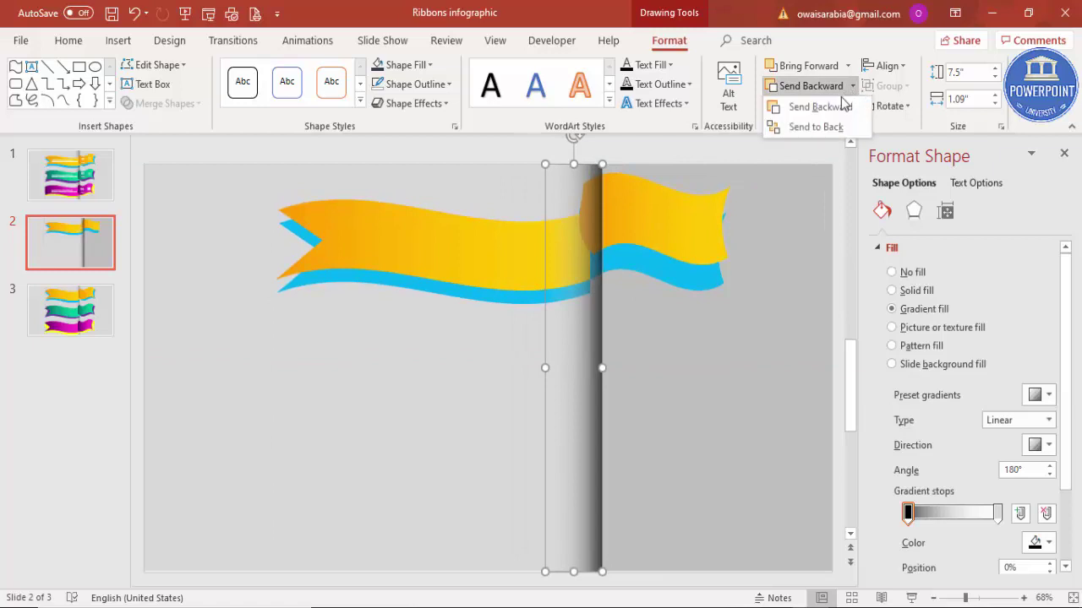
click(833, 125)
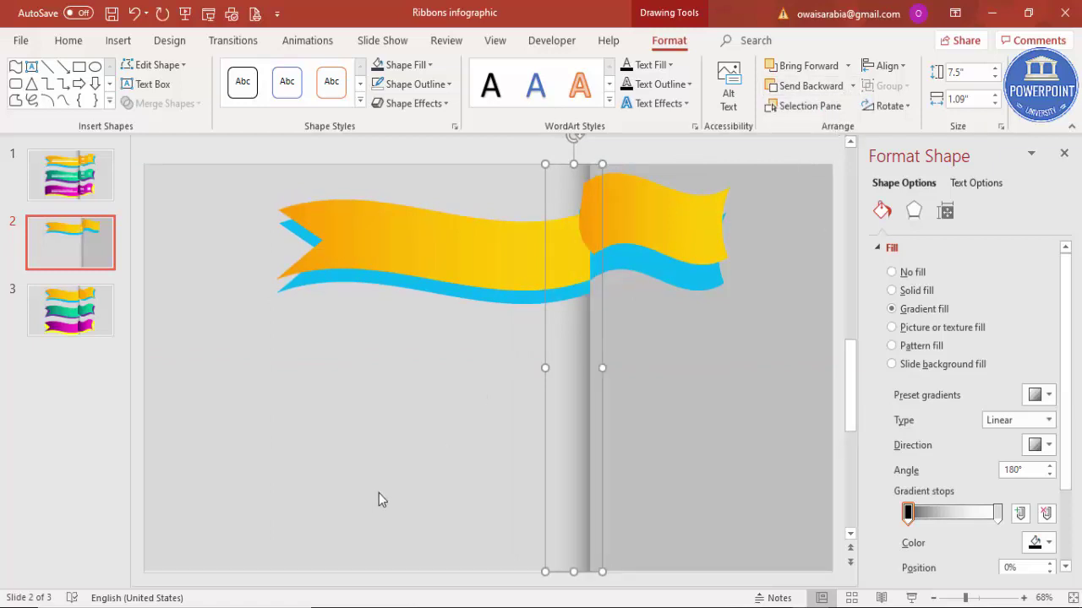
click(379, 500)
- Send the left yellow and blue ribbon pieces behind the right flag piece
click(532, 276)
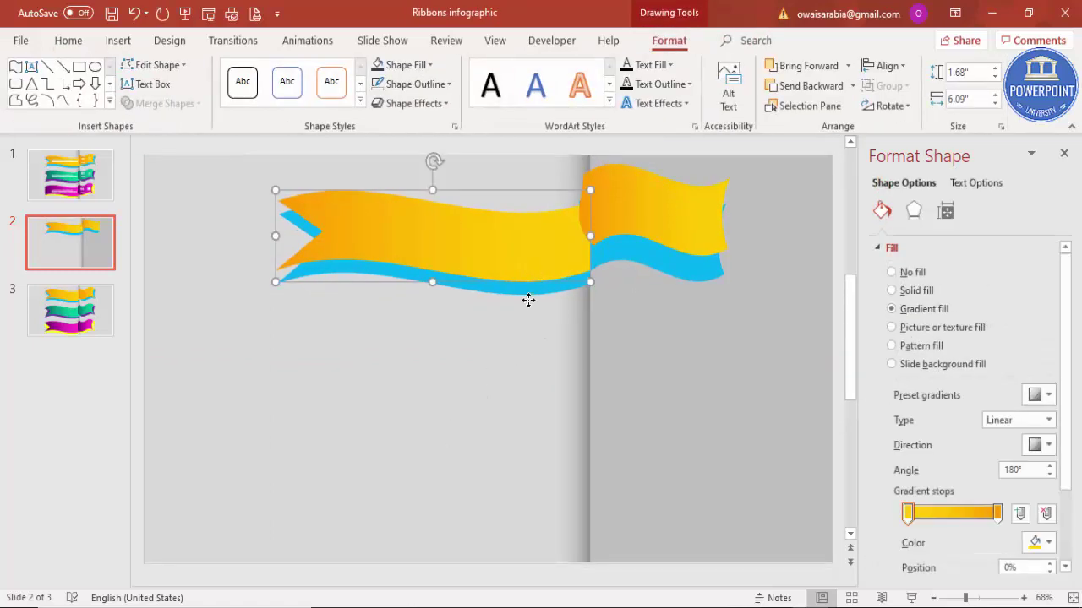
shift+click(522, 292)
click(851, 85)
click(834, 126)
click(529, 348)
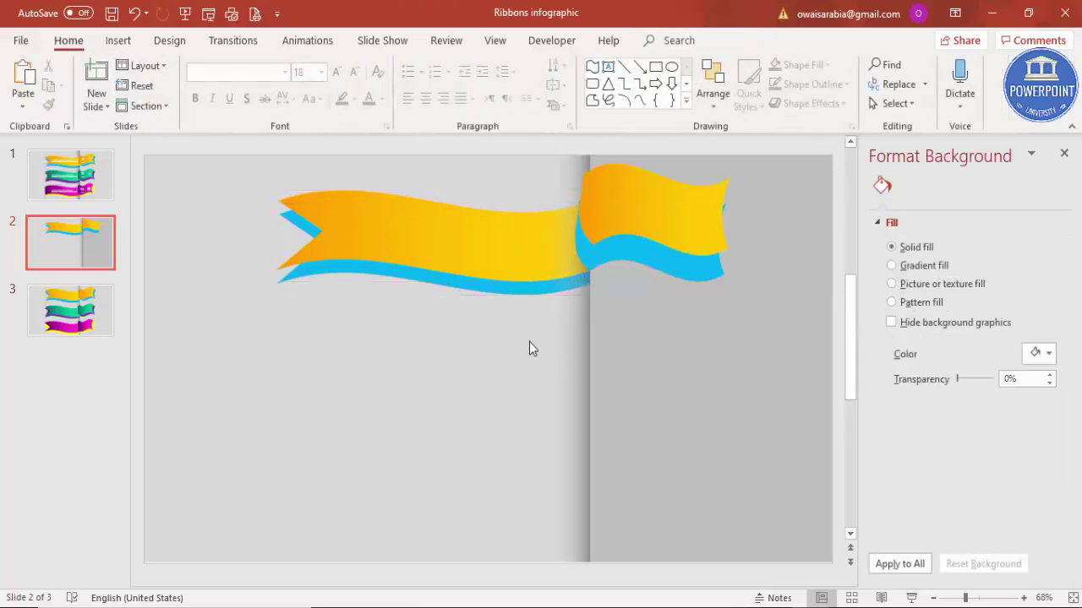
- Nudge the pole left and fit the right flag piece snugly against it
click(583, 325)
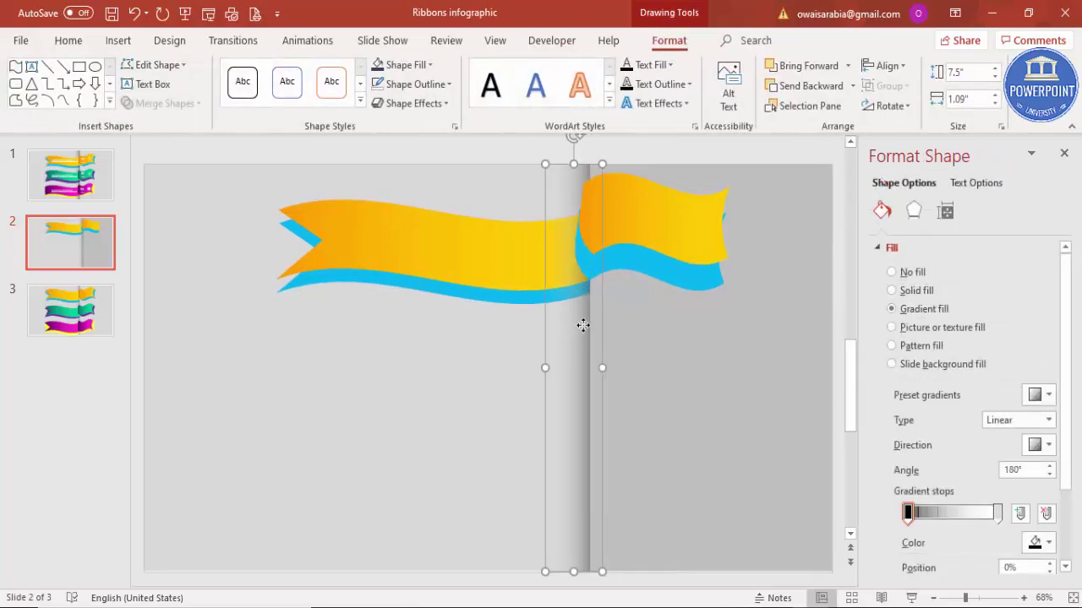
key(Left)
key(Left)
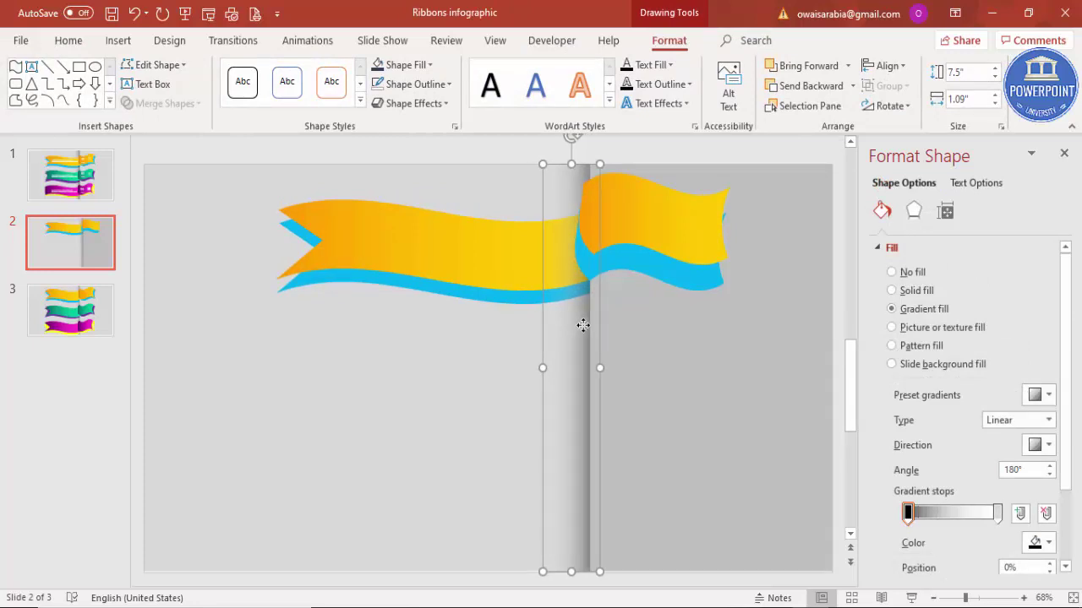
click(534, 145)
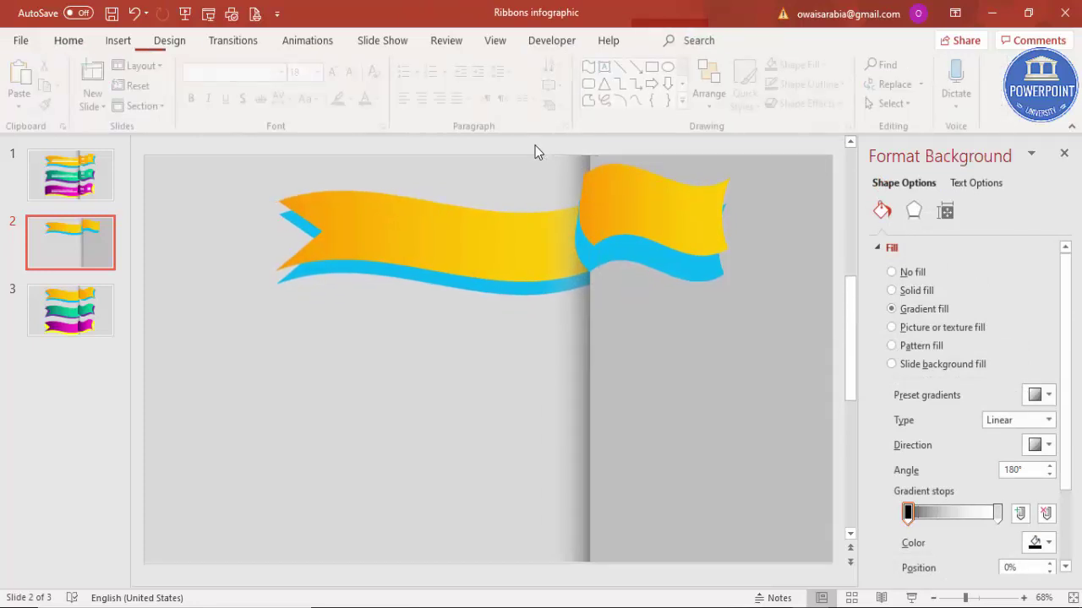
click(610, 228)
drag(651, 234, 643, 225)
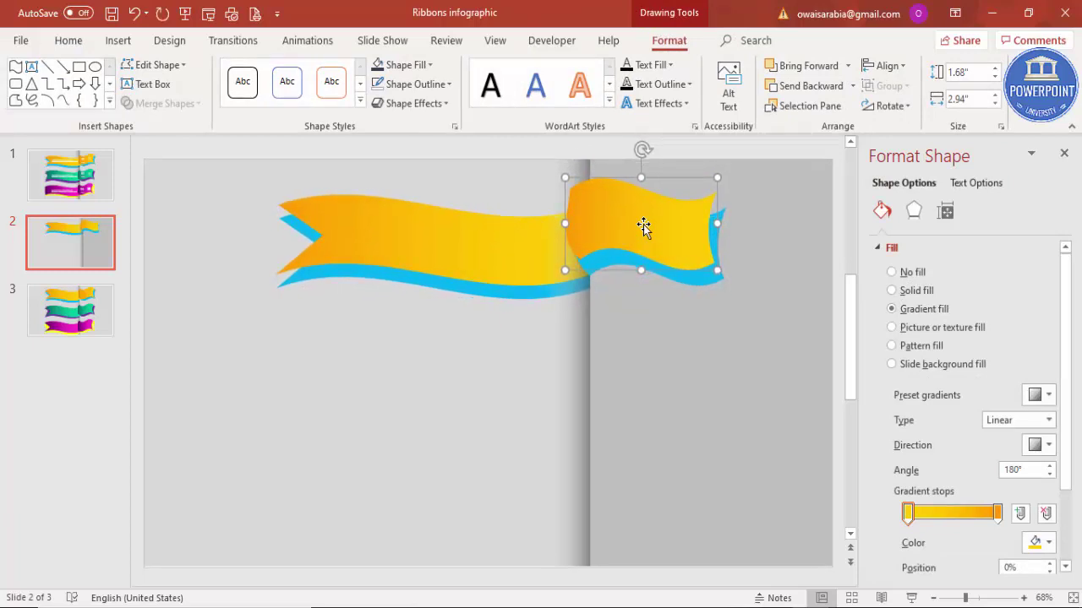
key(ctrl+Left)
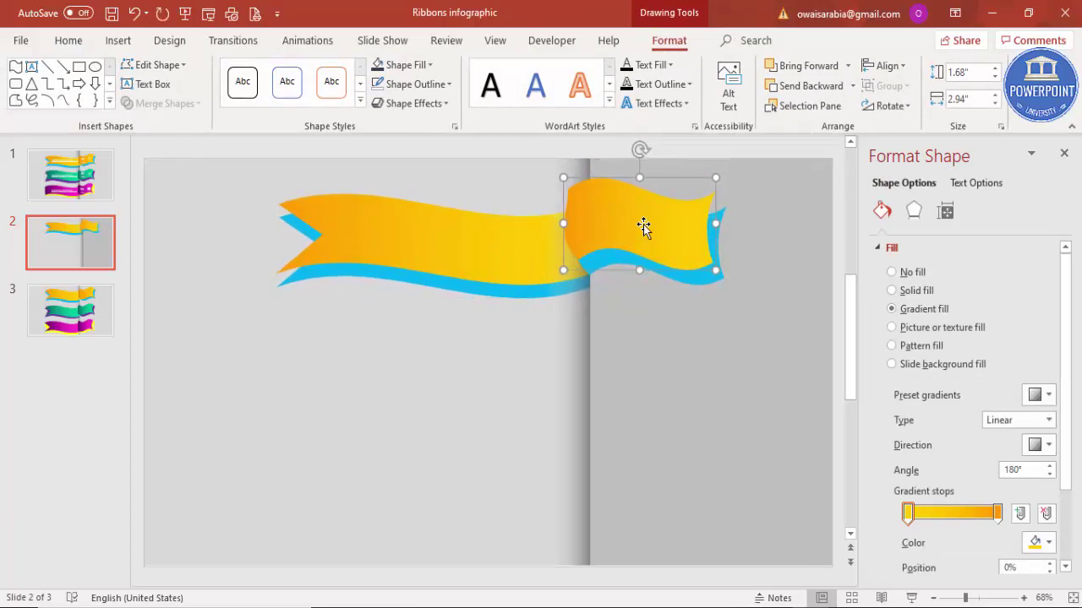
- Apply a soft outer shadow preset to the flag piece and its small duplicate
click(916, 213)
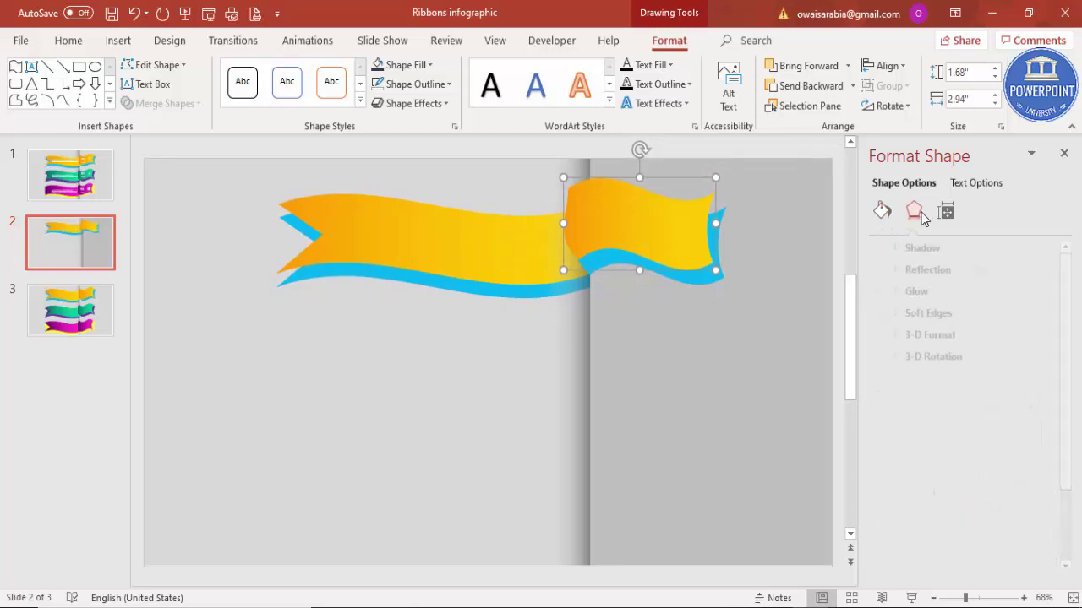
click(935, 248)
click(1039, 270)
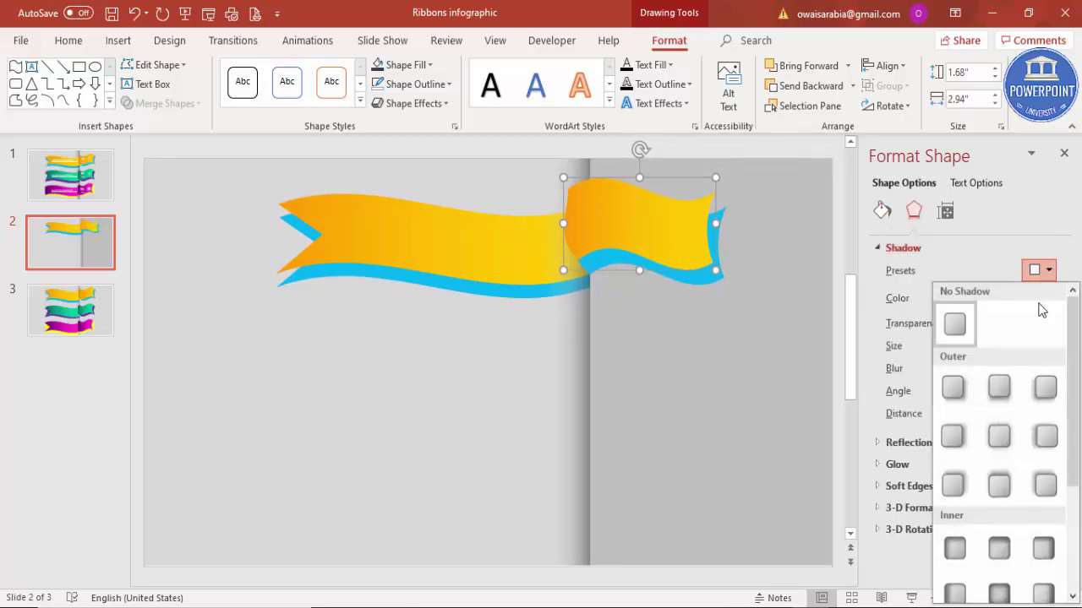
click(955, 387)
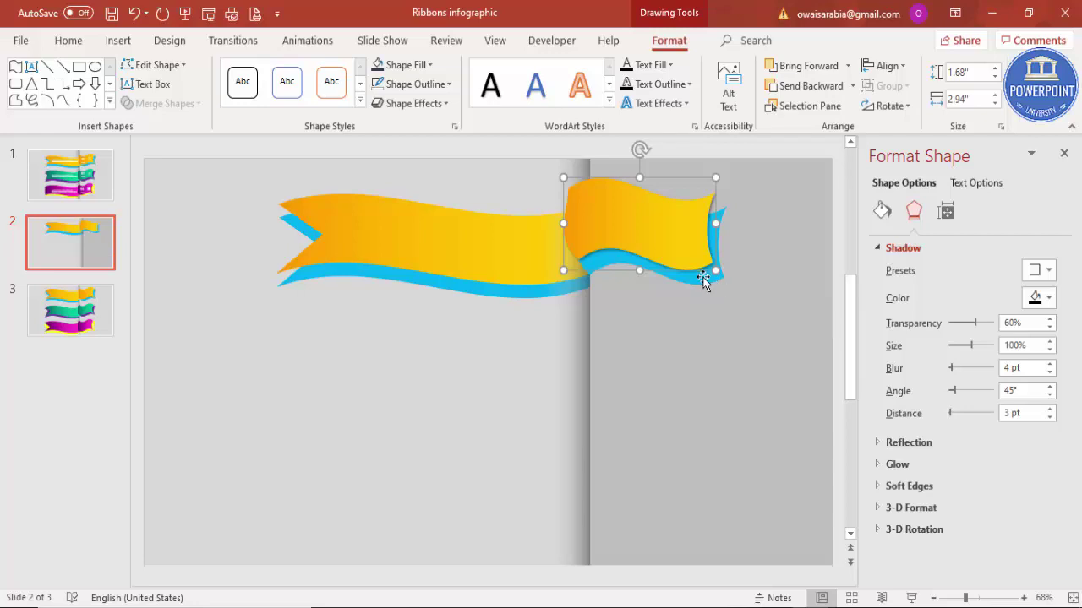
key(ctrl+d)
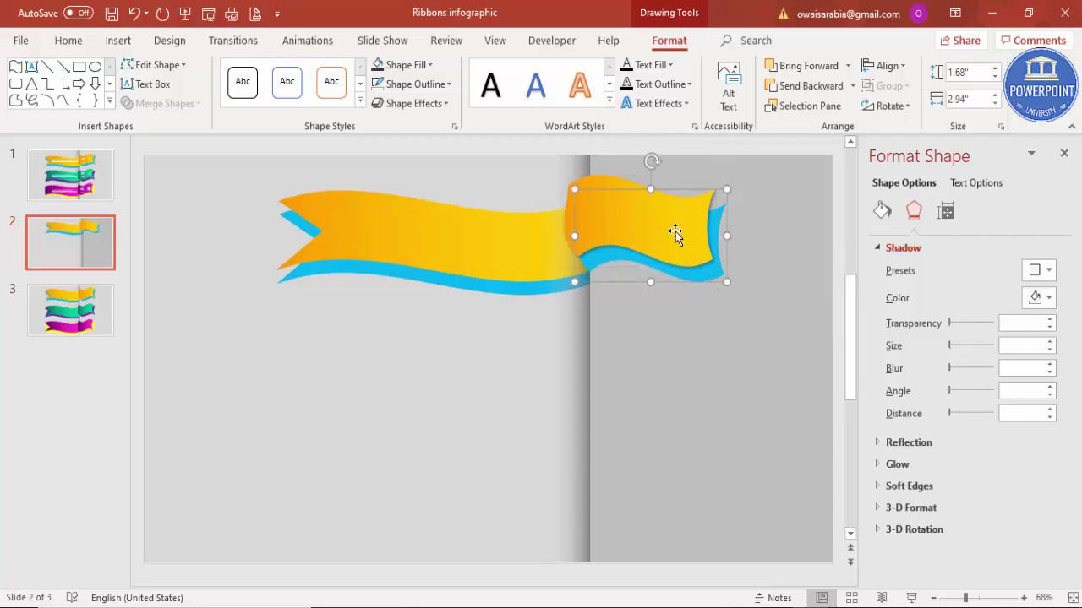
key(ctrl+shift+v)
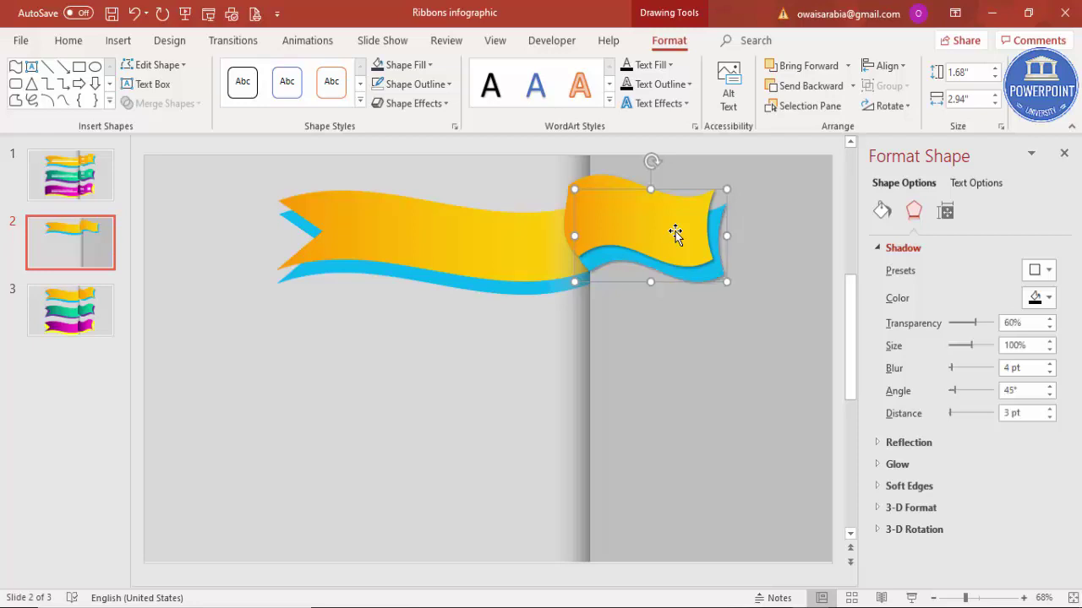
- Give the long ribbon body and the overlapping shape beneath it the same outer drop shadow
click(402, 222)
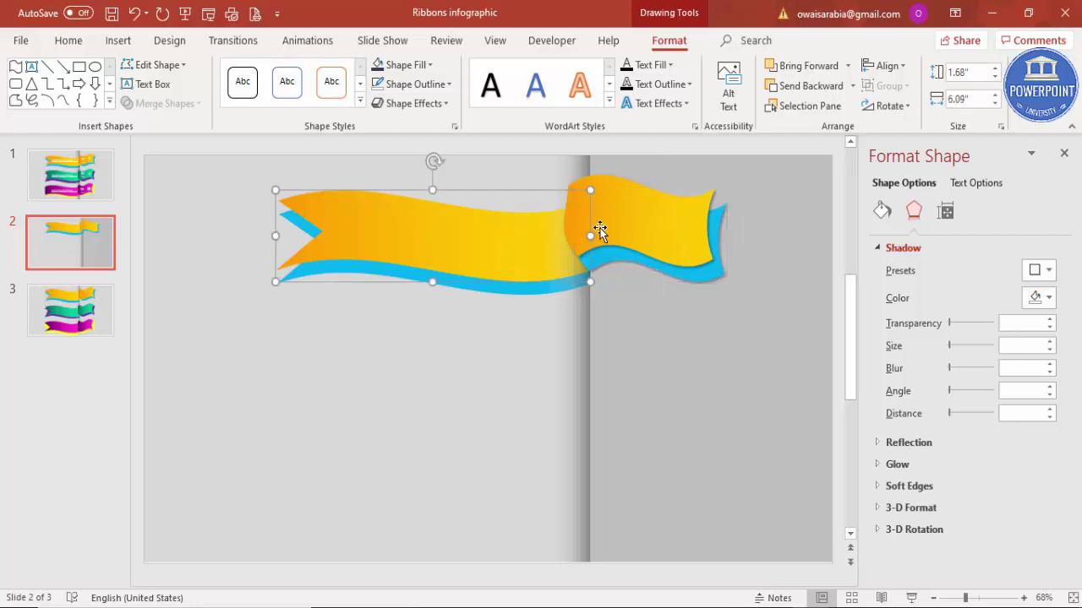
click(1046, 287)
click(1044, 388)
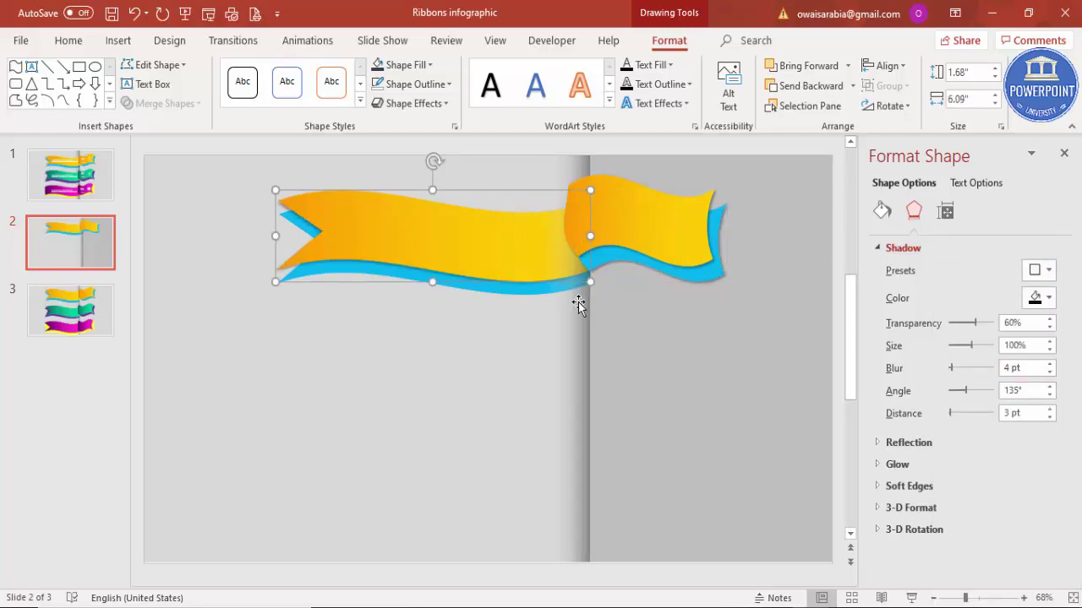
click(536, 291)
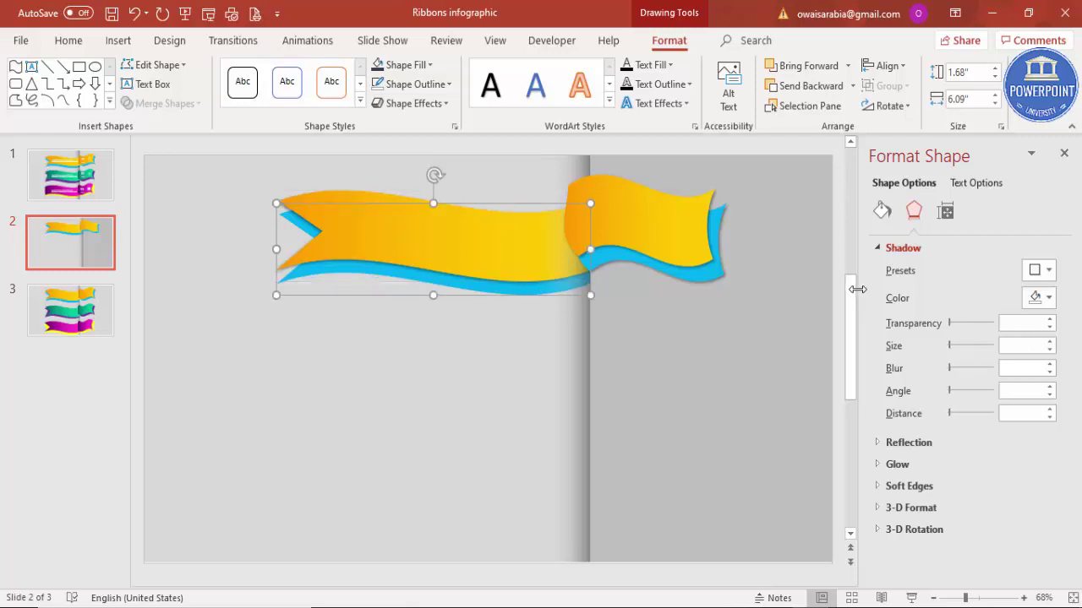
key(ctrl+y)
click(375, 387)
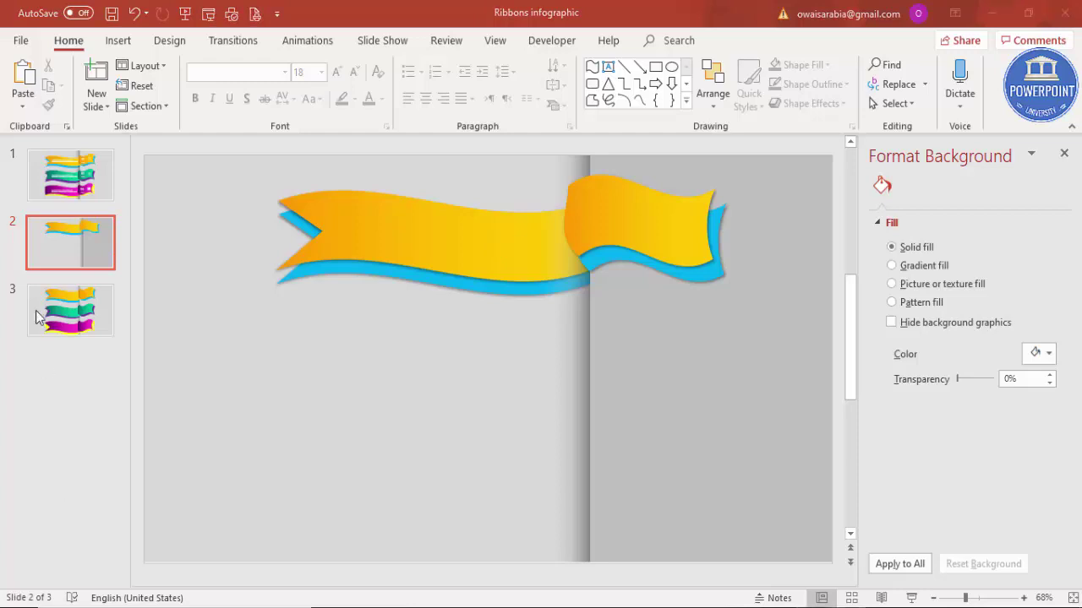
- Insert a text box below the ribbon containing '01'
click(116, 40)
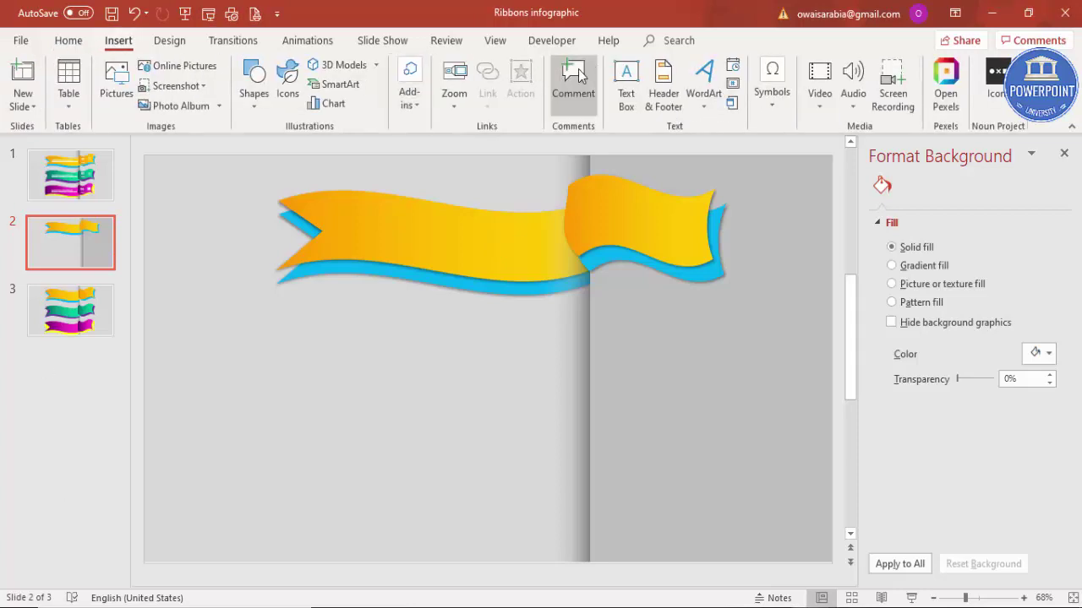
click(625, 84)
drag(447, 419, 521, 440)
text(01)
click(515, 425)
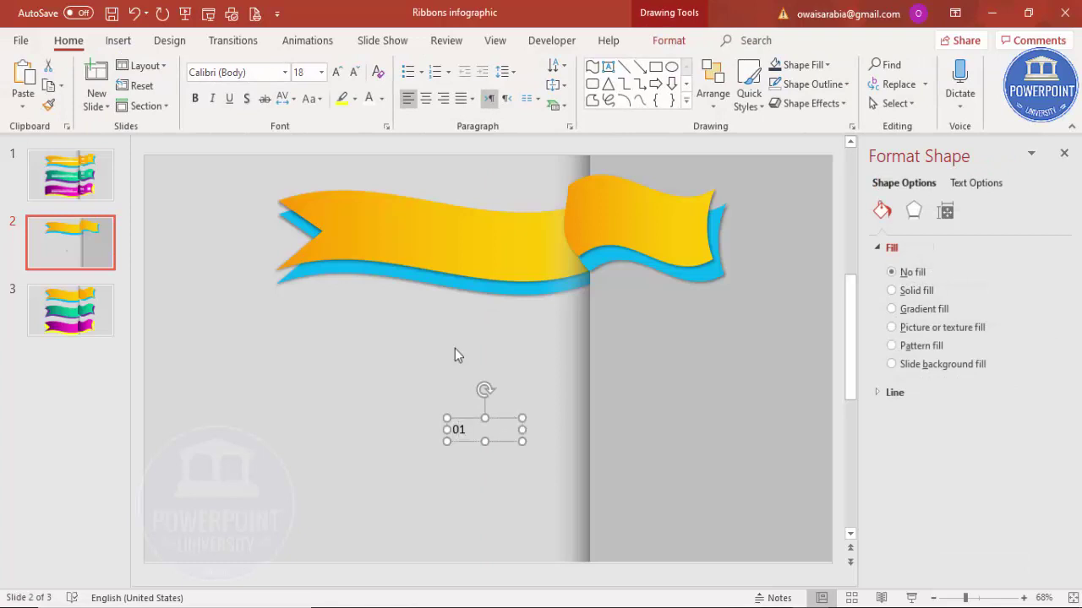
- Make '01' bold, centred Century Gothic at 36 pt and position it on the flag
click(258, 75)
text(Century Gothic)
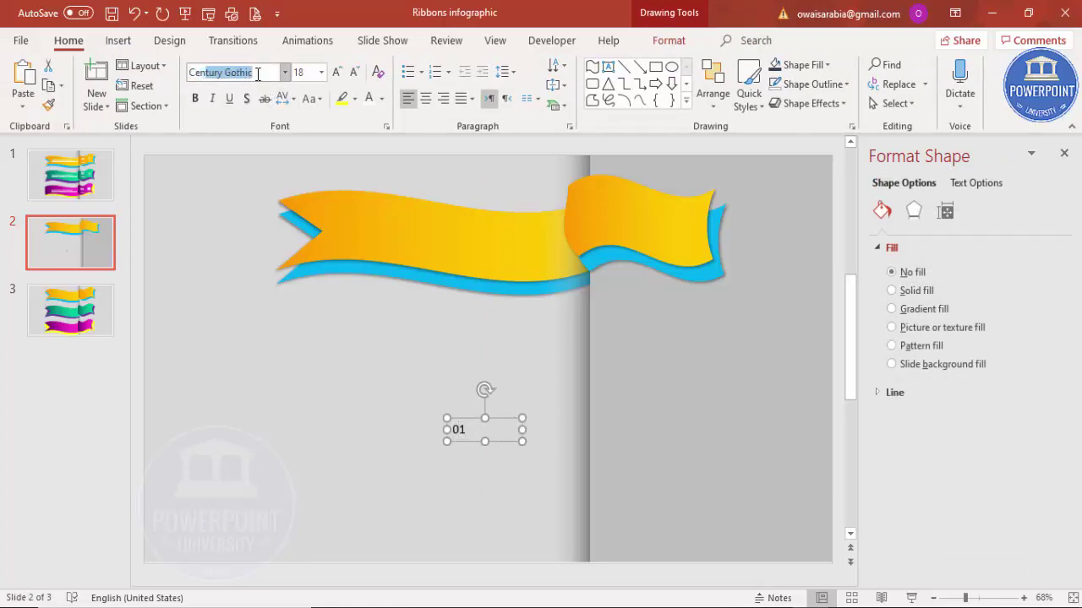
key(Return)
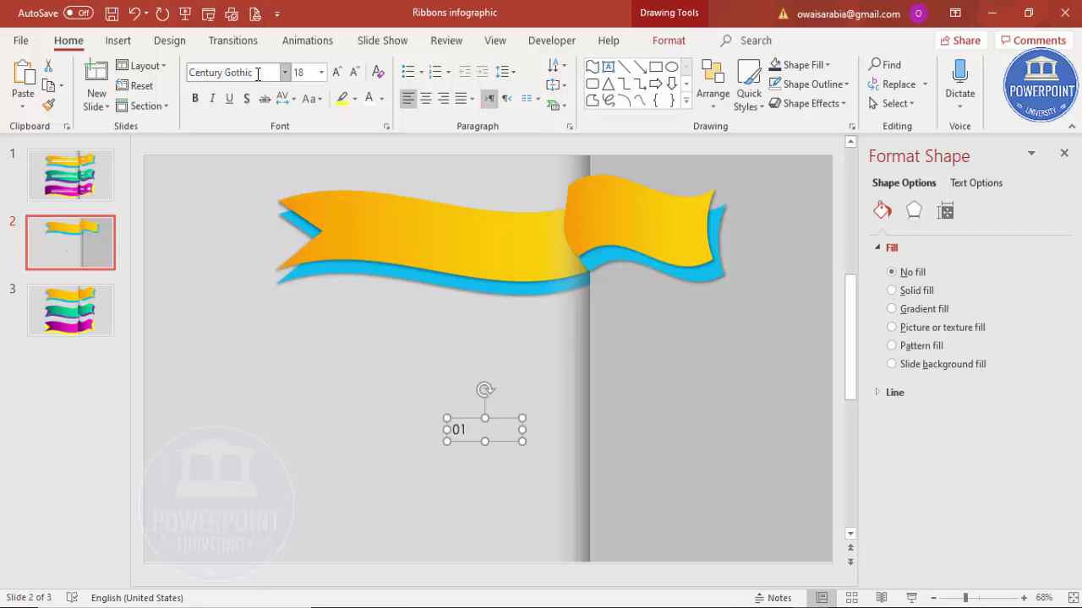
click(196, 98)
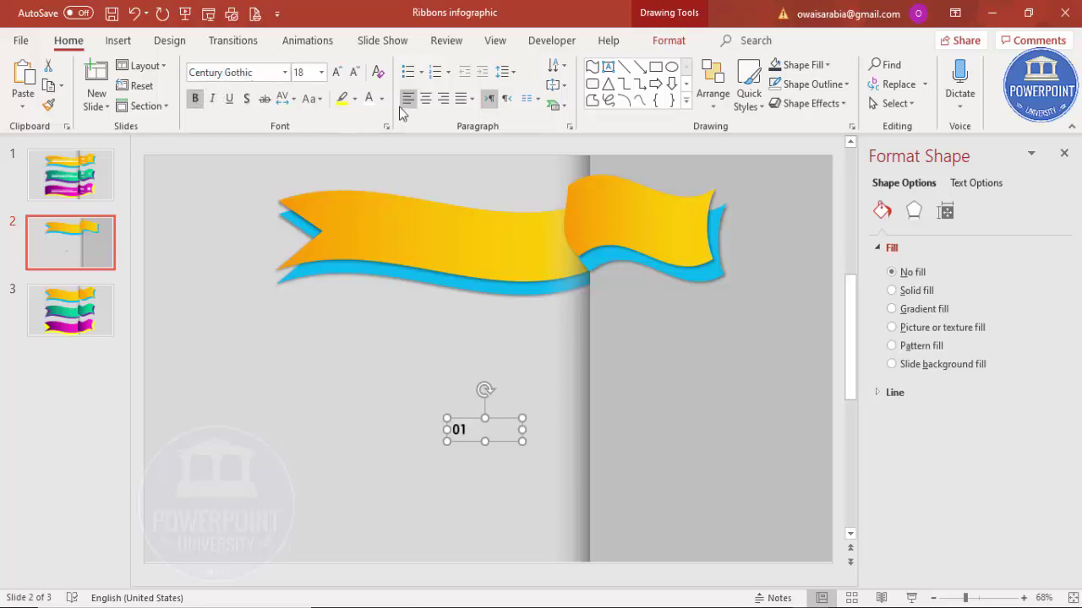
click(335, 72)
click(335, 72)
click(335, 72)
click(426, 99)
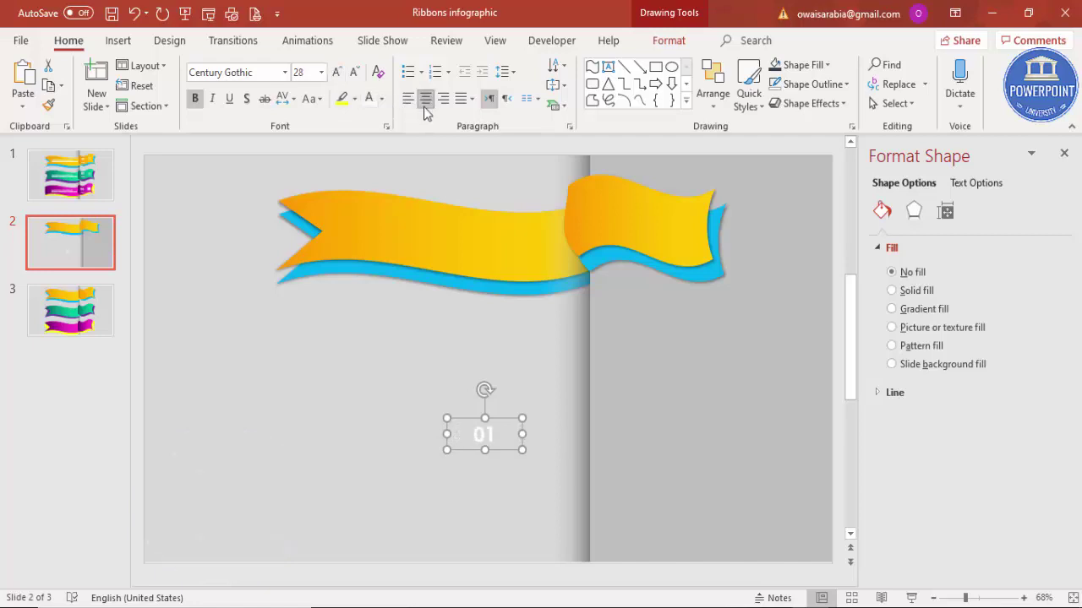
drag(512, 421, 640, 187)
click(336, 71)
click(337, 71)
drag(624, 185, 622, 180)
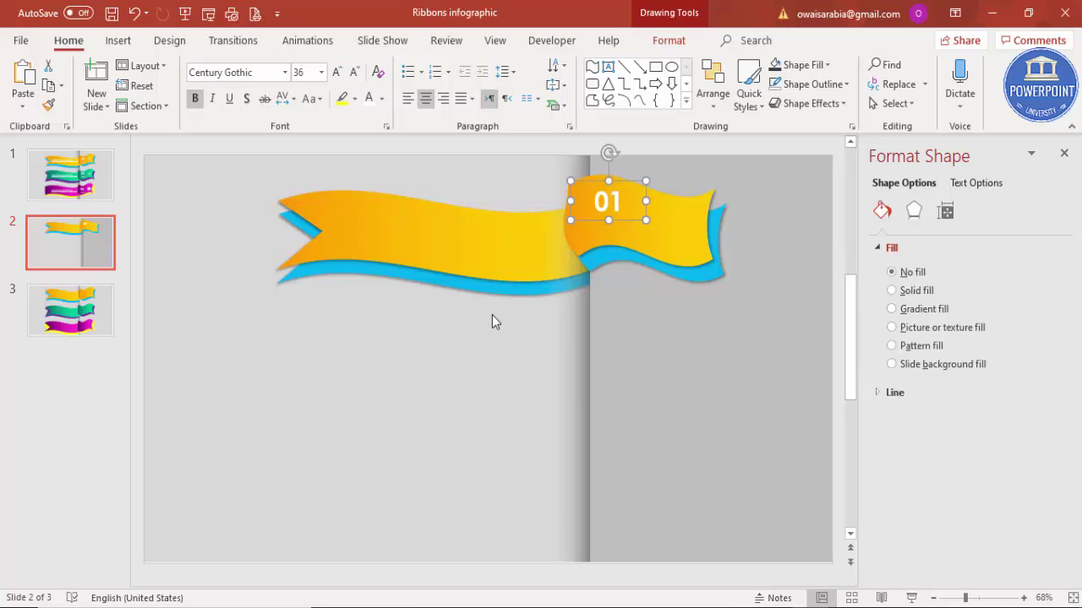
- Duplicate the label, change it to 'TITLE' at 20 pt, and place it just below '01'
key(ctrl+d)
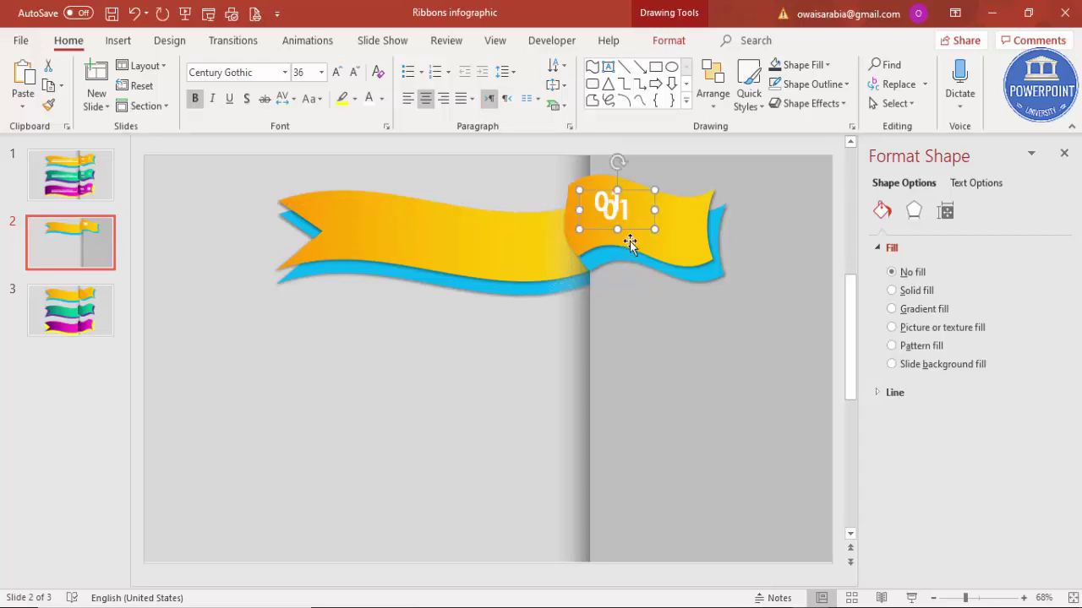
drag(629, 234, 627, 250)
click(354, 72)
click(354, 71)
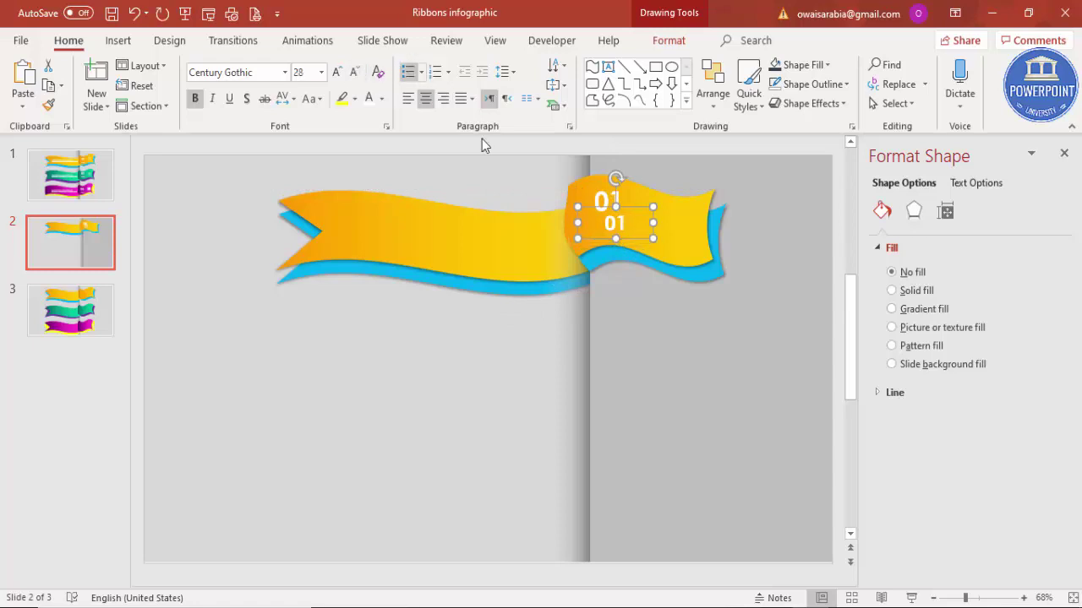
double_click(665, 217)
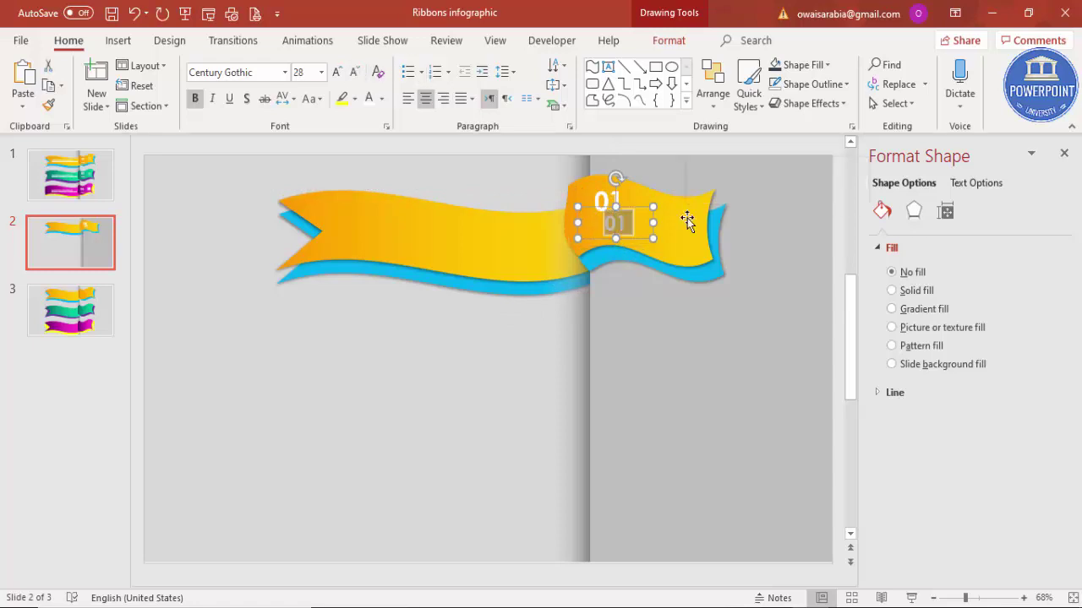
text(TITLE)
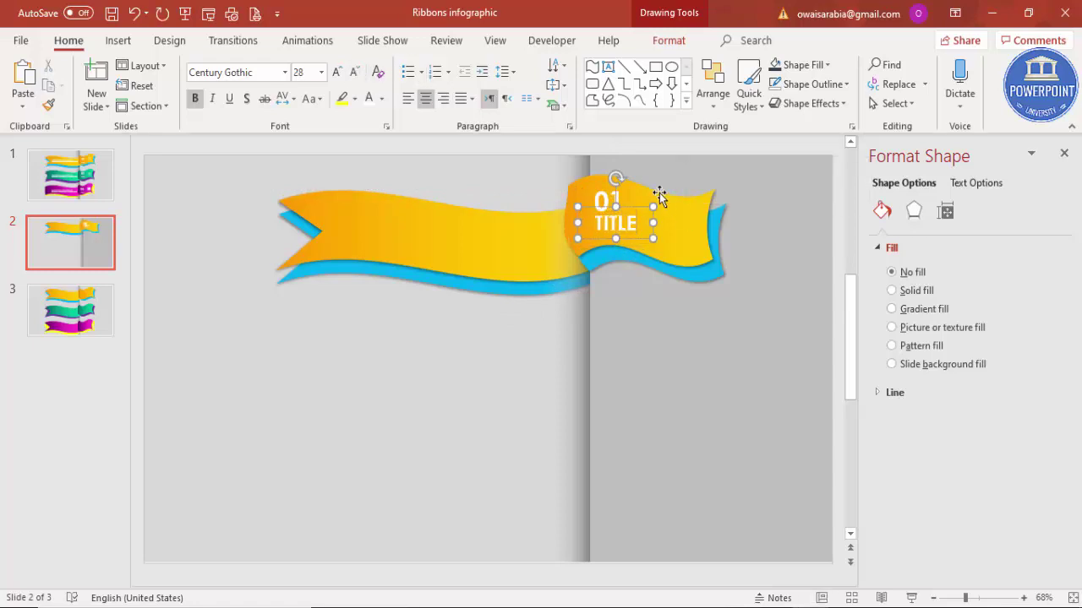
drag(638, 206, 630, 207)
click(356, 74)
click(355, 73)
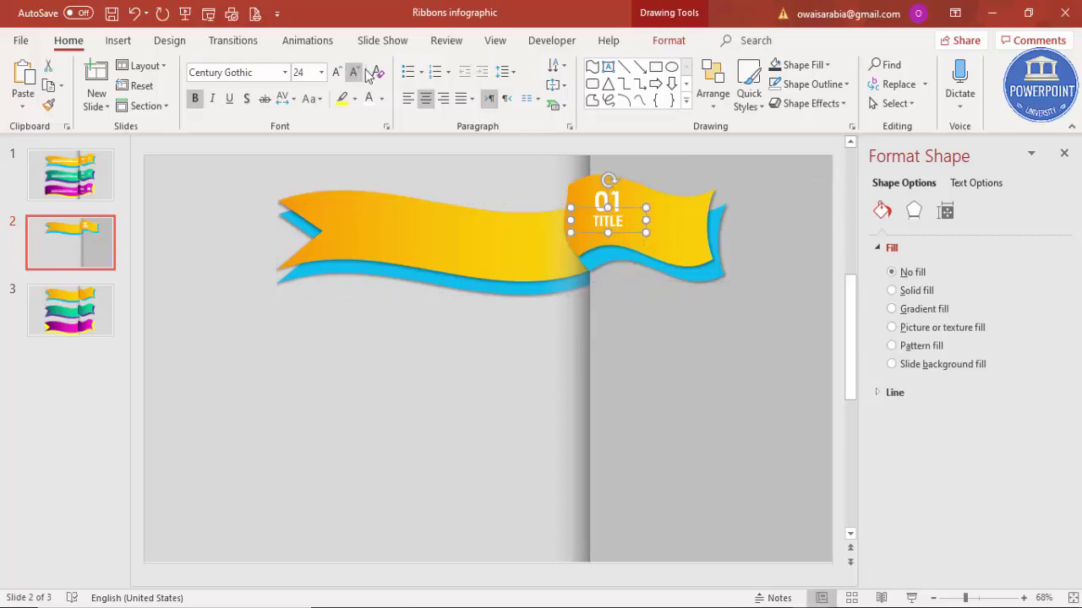
drag(625, 235, 625, 242)
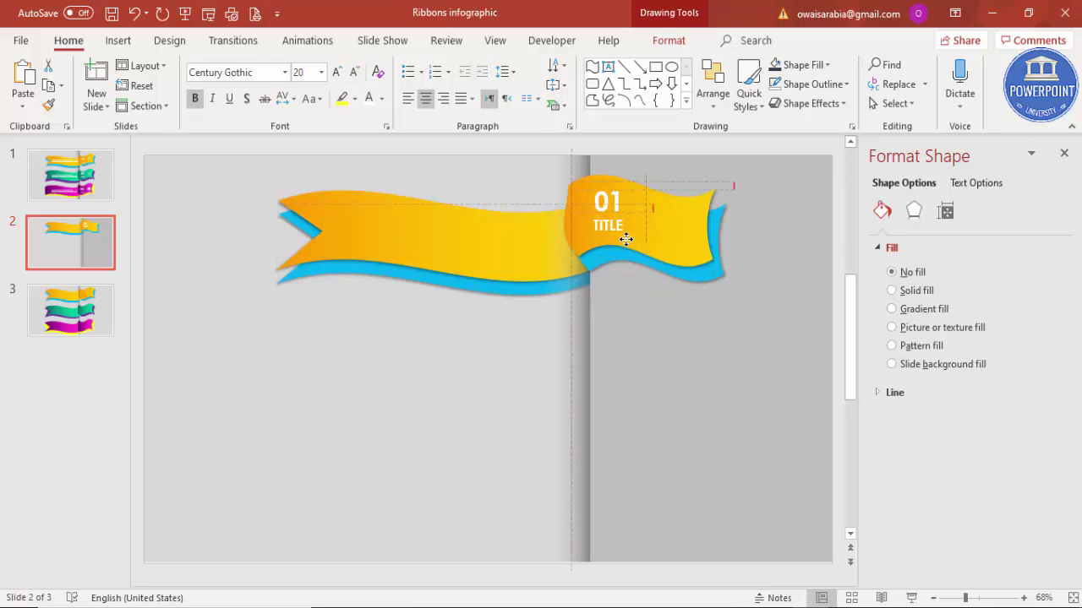
- Draw a text box across the long ribbon body and type 'Add your detail text here'
click(448, 338)
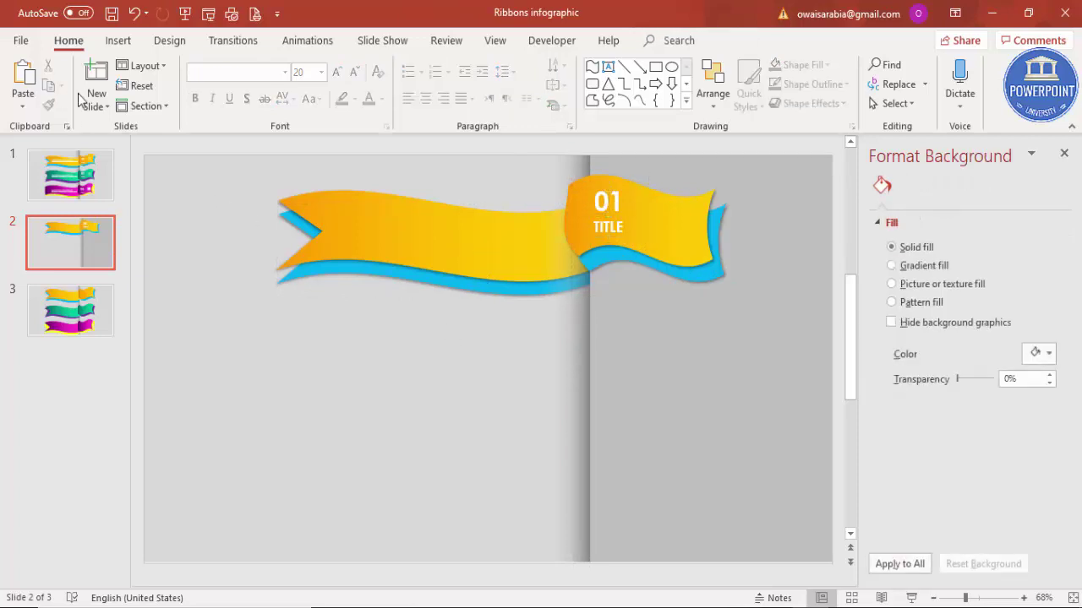
click(118, 41)
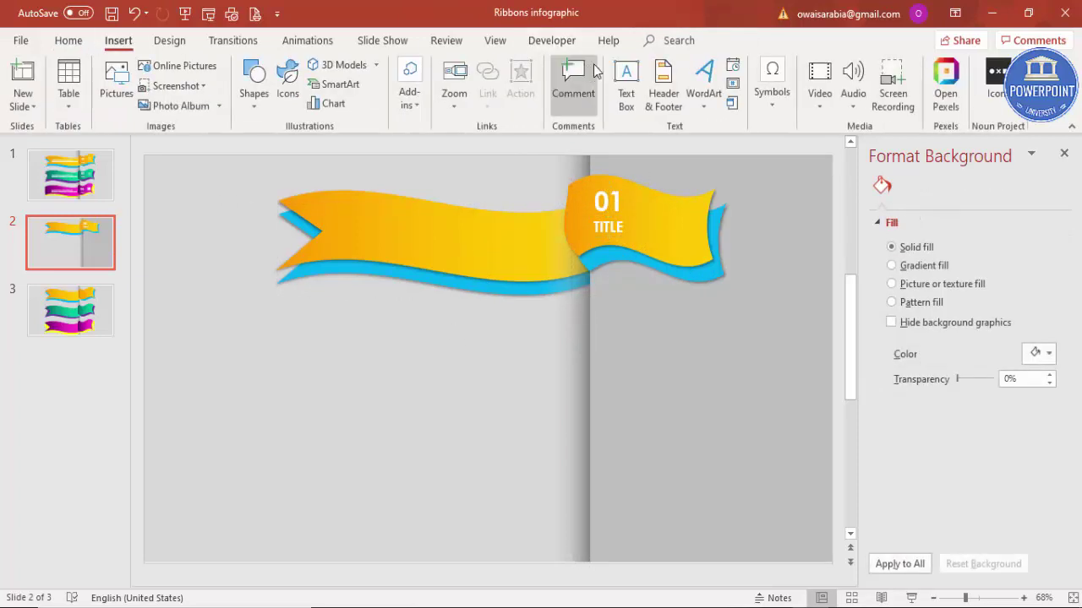
click(626, 84)
drag(406, 221, 569, 256)
text(Add your detail text here)
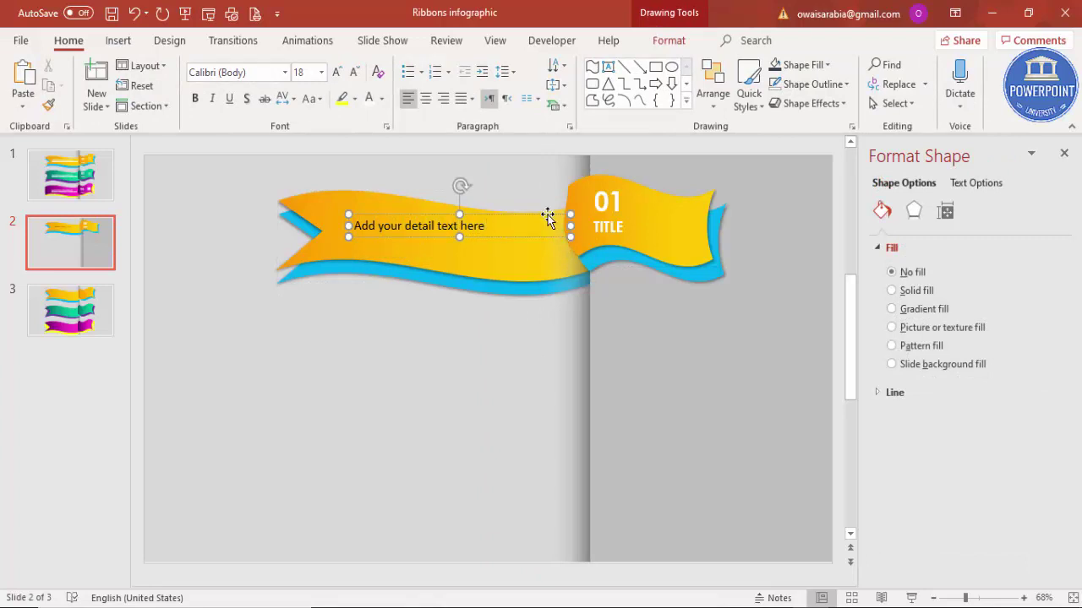
- Set the detail text to white Century Gothic, nudge it into place, and select the whole ribbon
click(258, 74)
text(C)
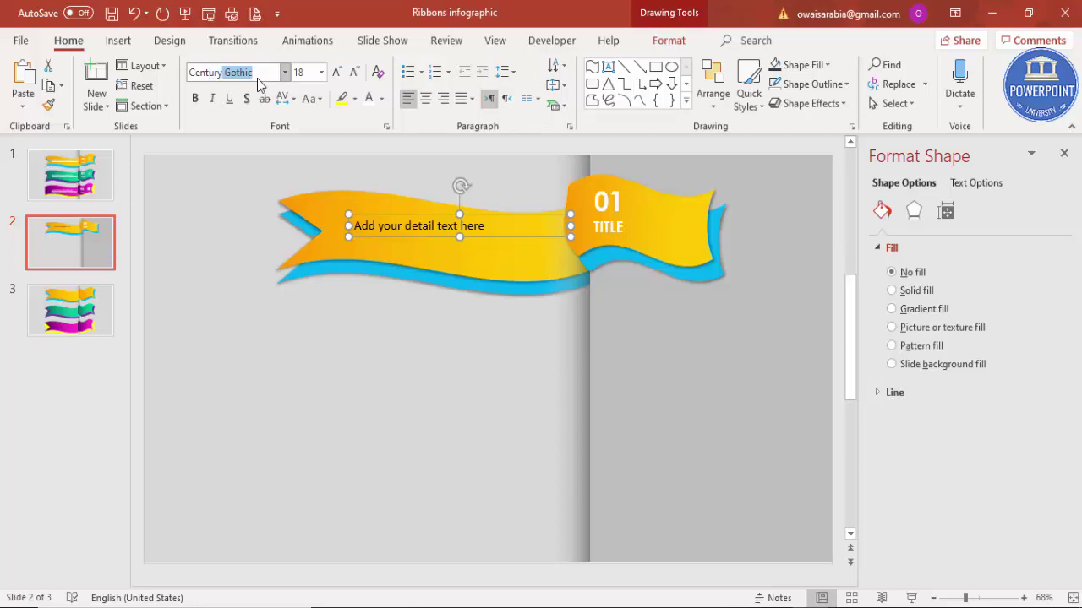
text(entury)
key(Return)
click(369, 98)
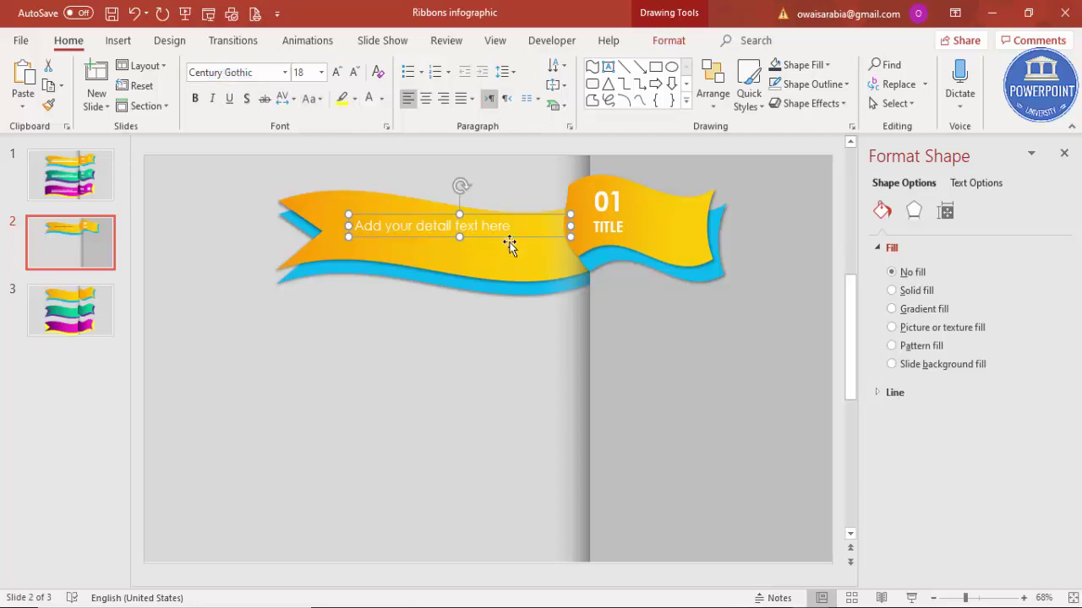
mouse_move(525, 240)
mouse_down()
mouse_move(526, 254)
mouse_move(534, 249)
mouse_up()
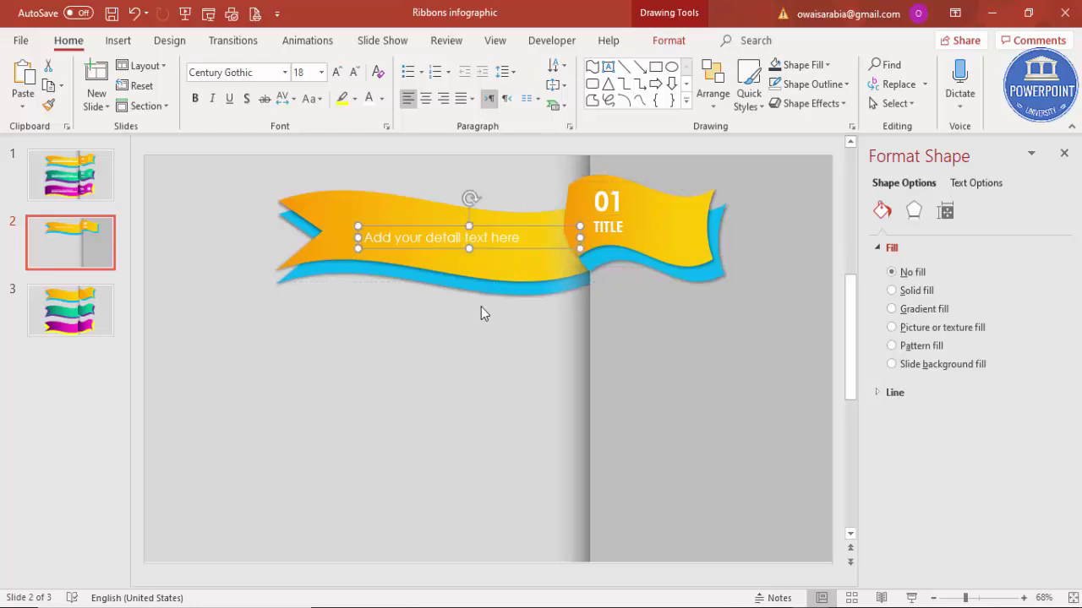
click(487, 358)
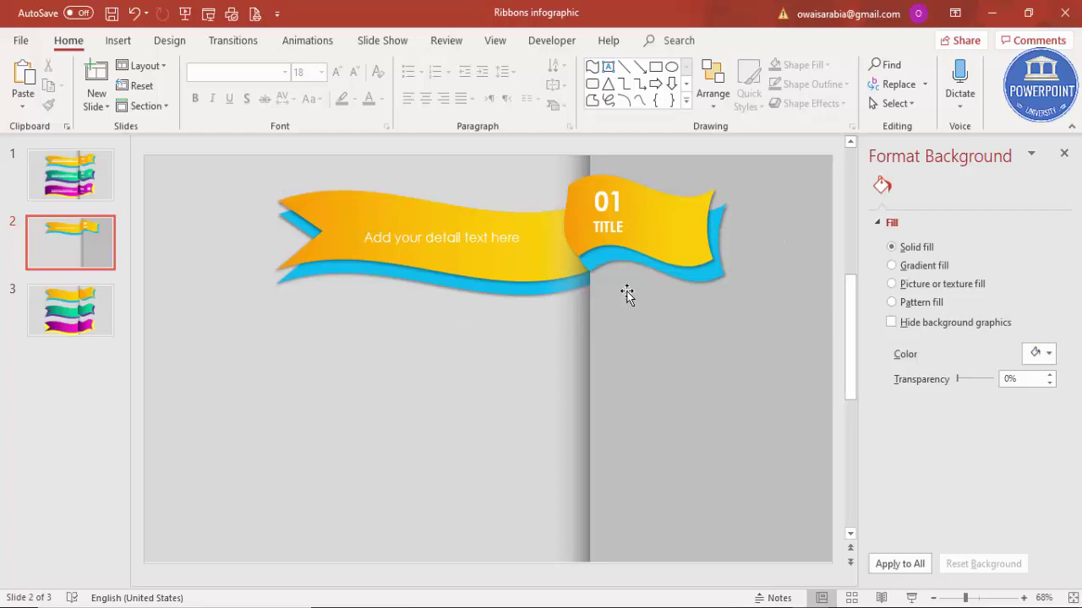
mouse_move(221, 149)
mouse_down()
mouse_move(580, 215)
mouse_move(763, 290)
mouse_move(799, 320)
mouse_up()
- Copy the labelled ribbon twice below the original, evenly spacing the three ribbons
click(305, 355)
mouse_move(224, 142)
mouse_down()
mouse_move(303, 186)
mouse_move(426, 230)
mouse_move(786, 307)
mouse_up()
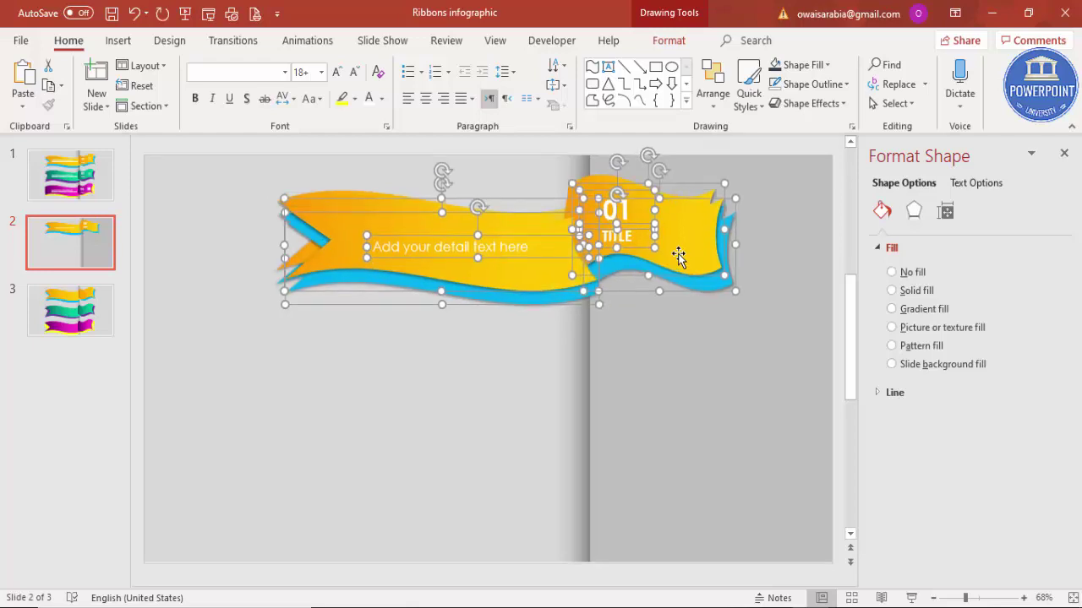
drag(683, 251, 676, 359)
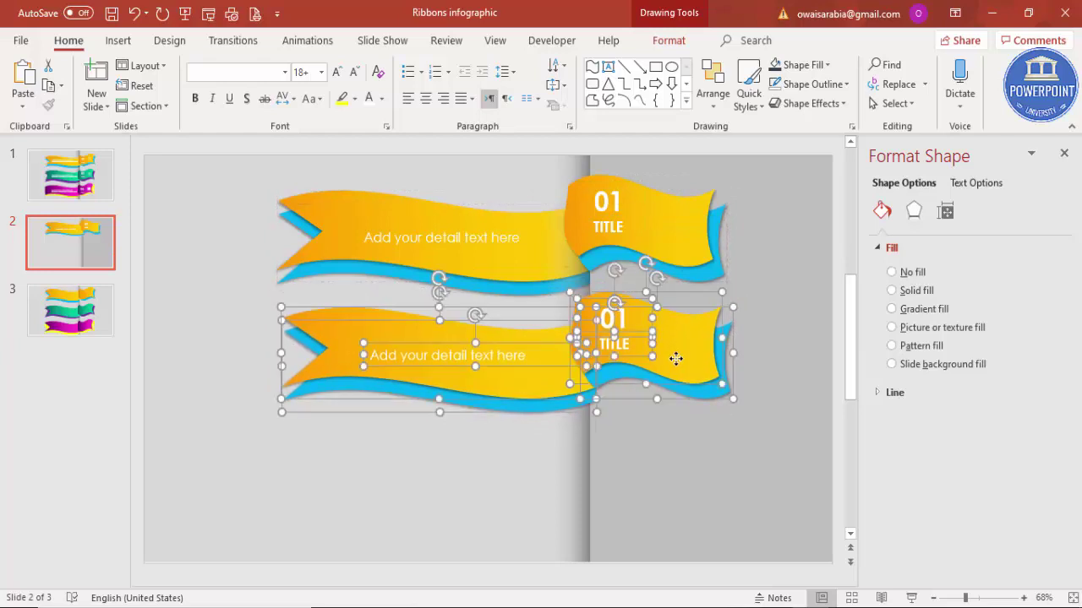
key(ctrl+d)
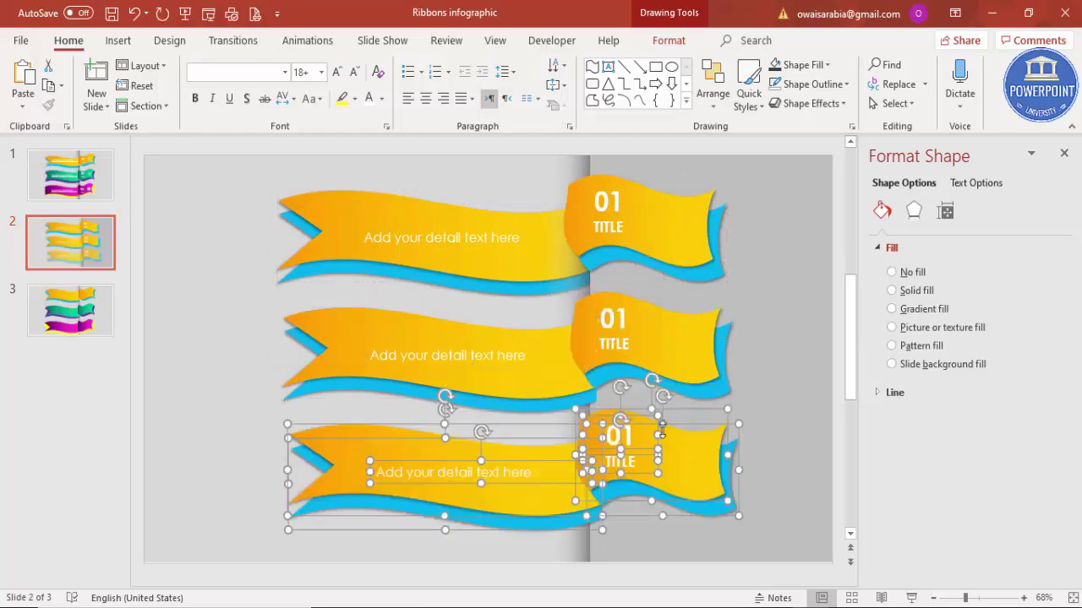
drag(683, 464, 682, 474)
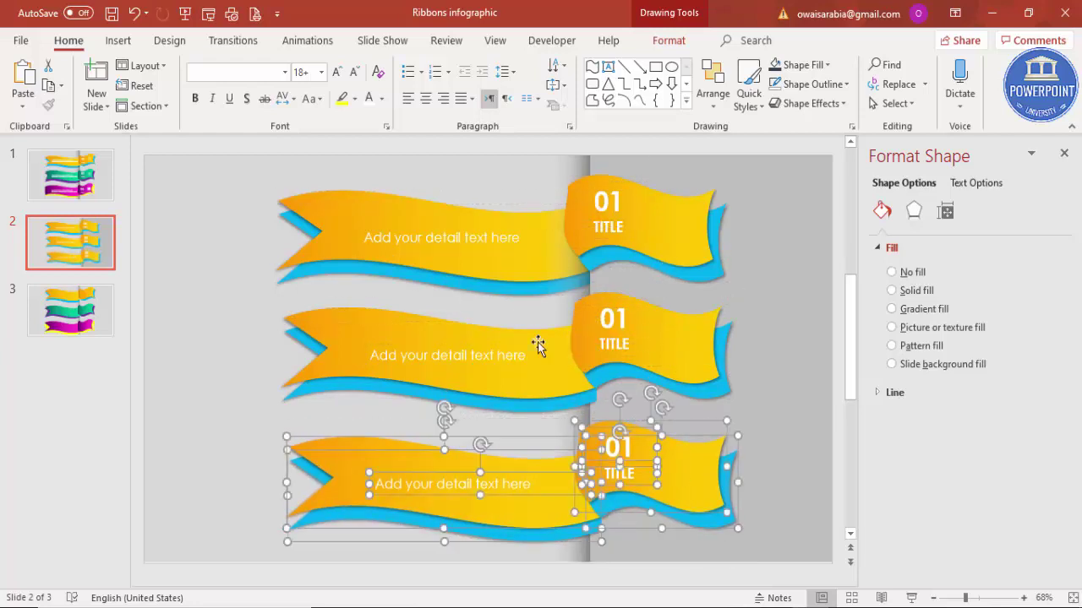
click(308, 311)
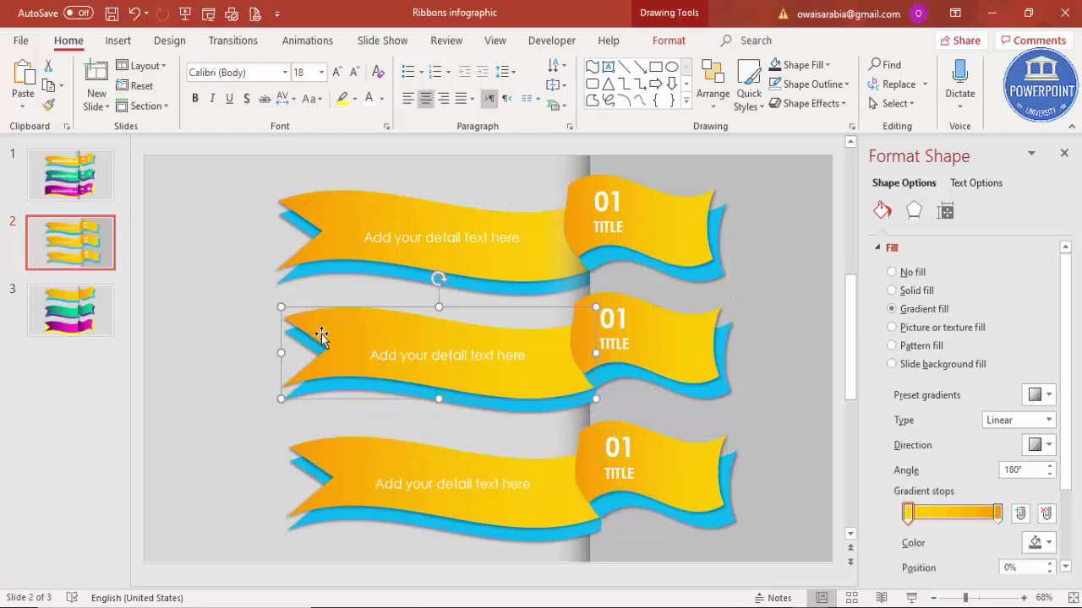
shift+click(418, 356)
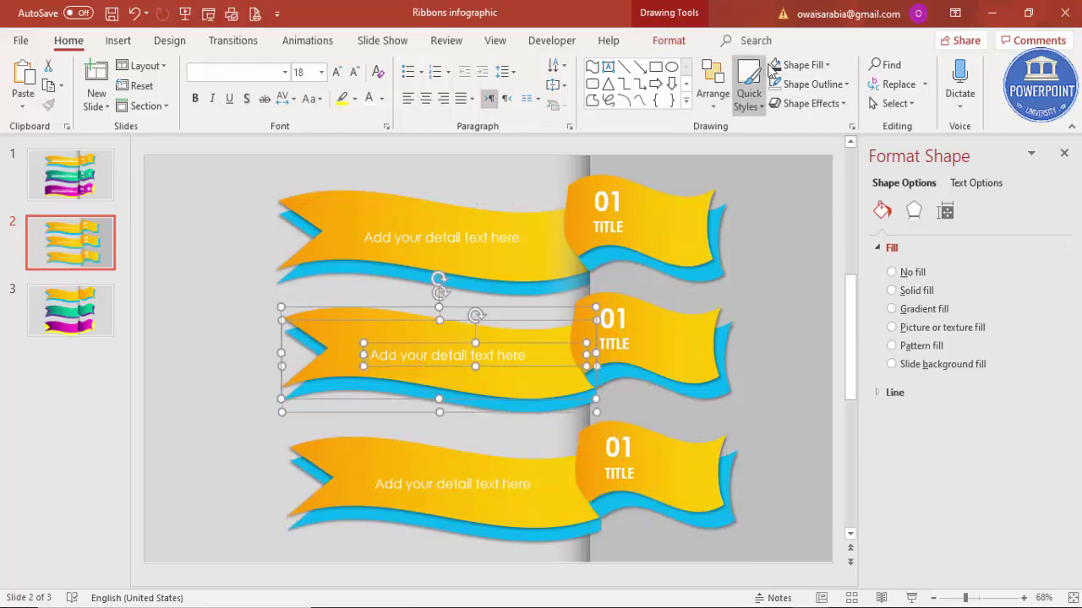